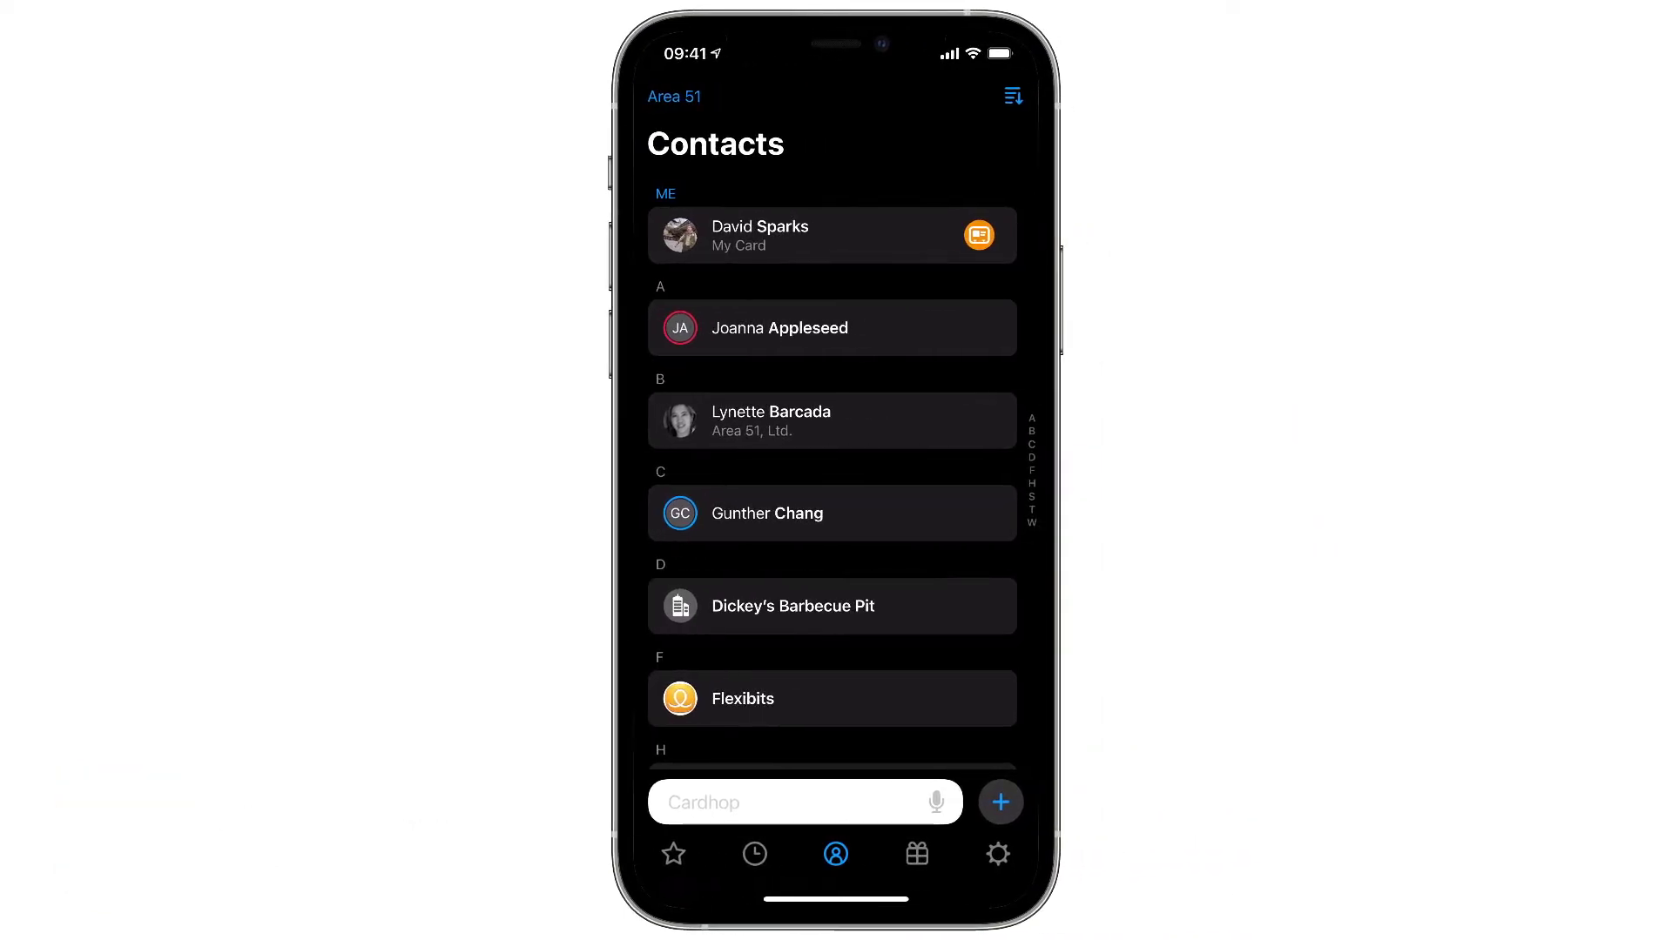
- Open Cardhop's Widgets settings, compare the Medium and Large sizes, and return to Small
{"action": "left_click", "coordinate": [1047, 855]}
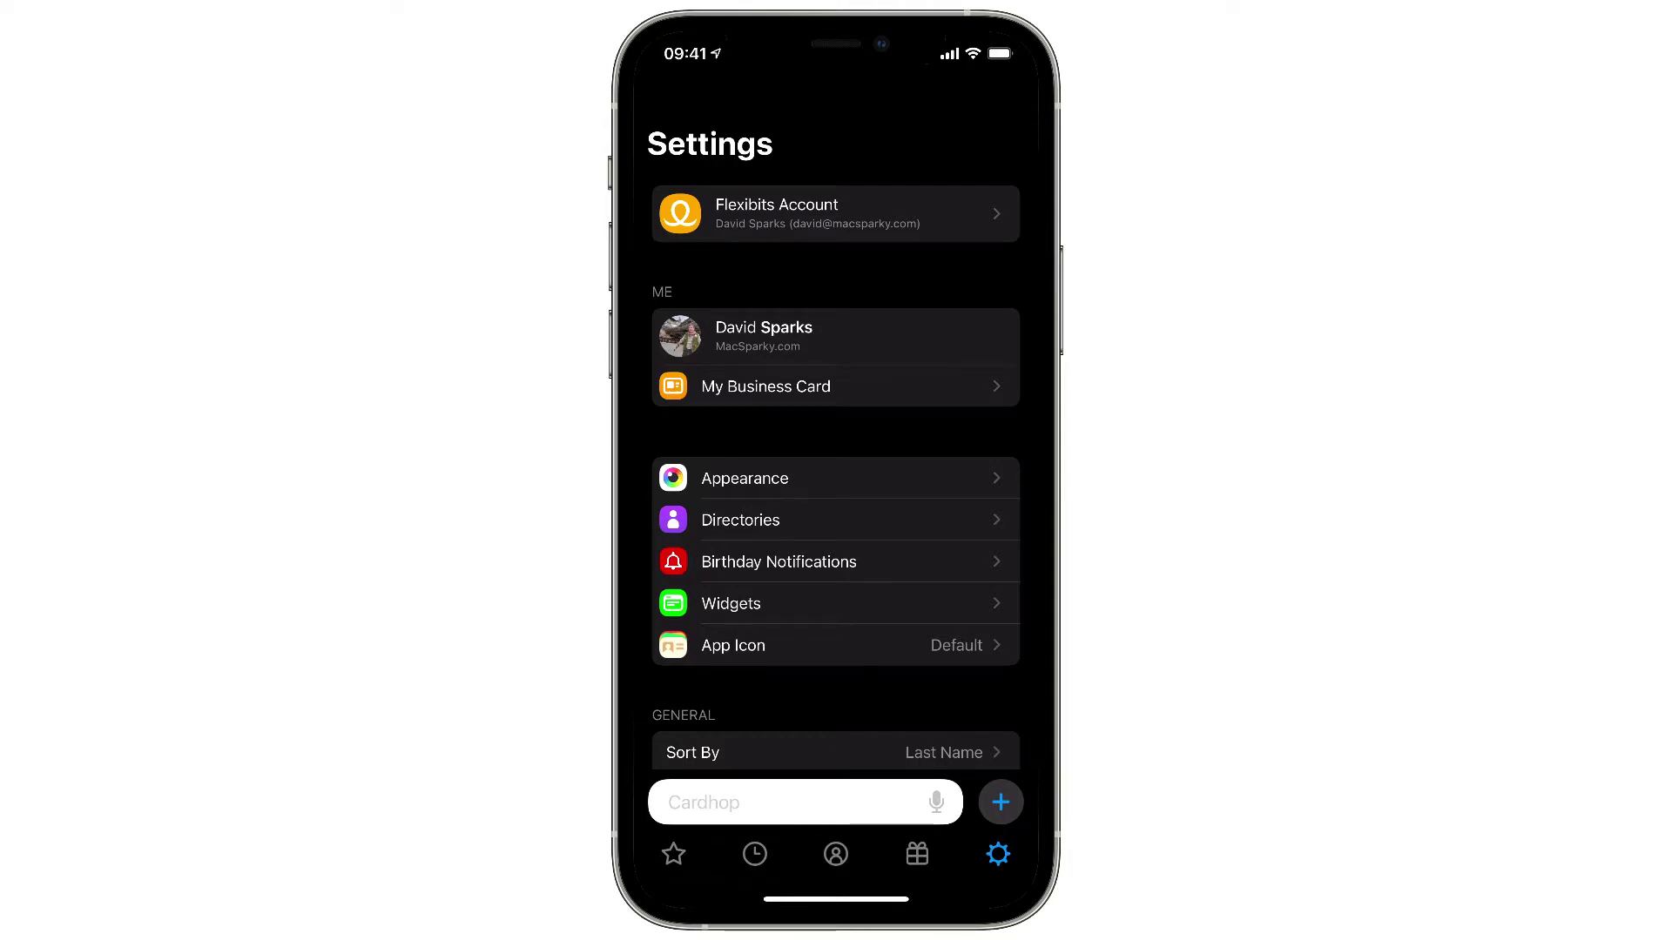
{"action": "left_click", "coordinate": [731, 604]}
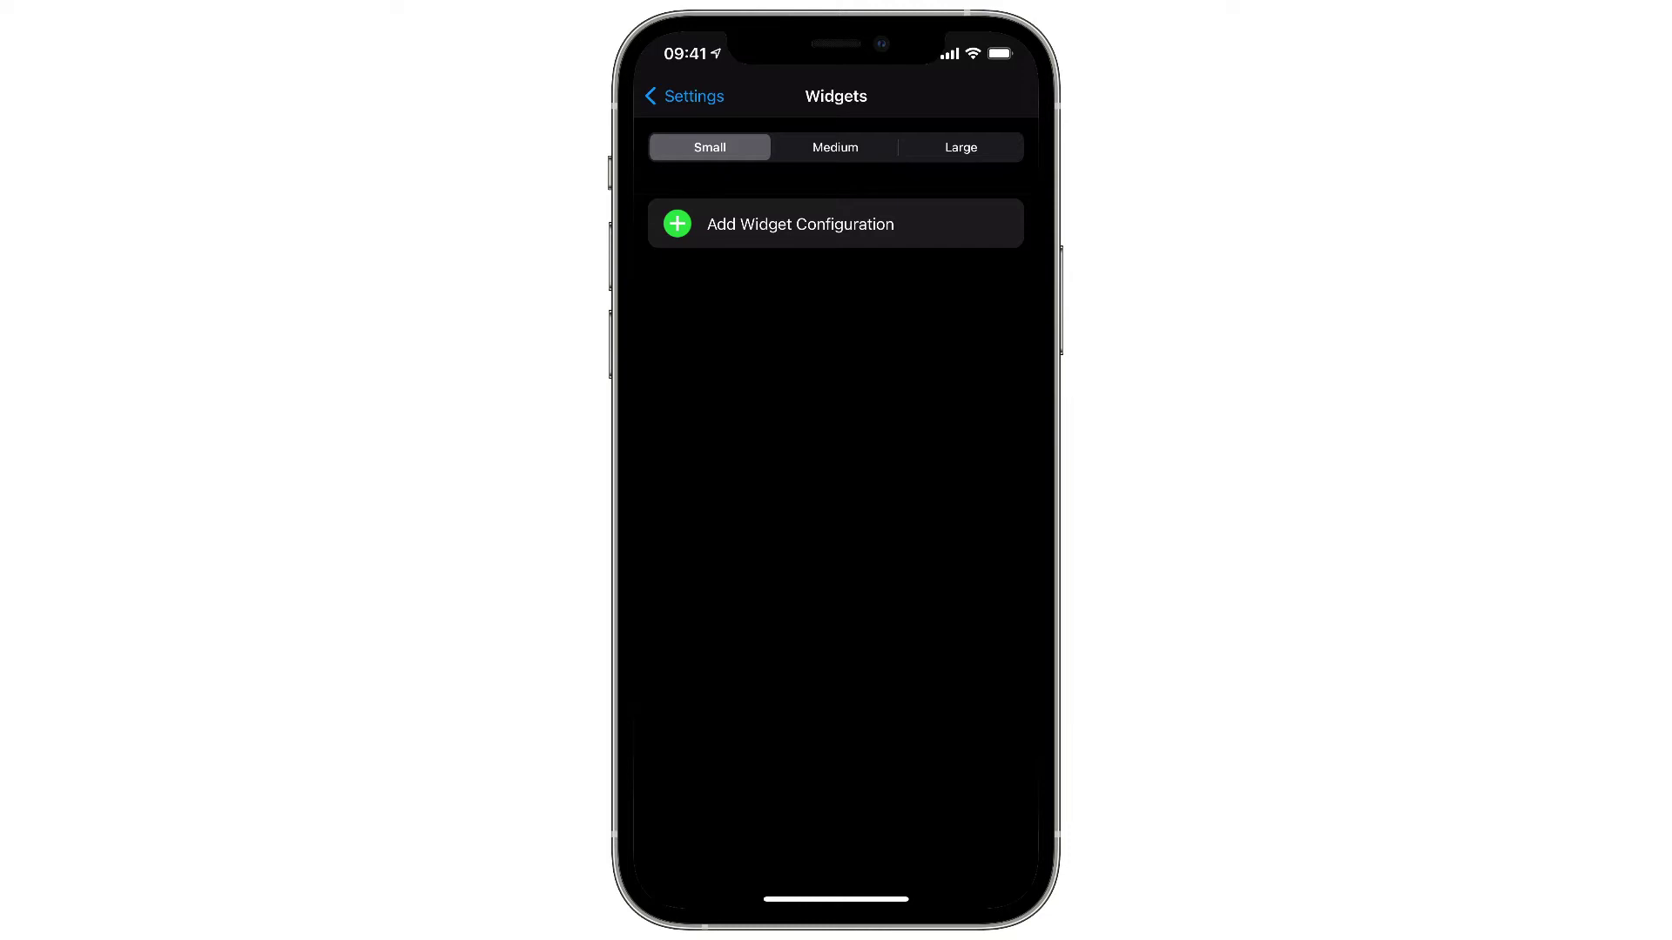
{"action": "left_click", "coordinate": [835, 147]}
{"action": "left_click", "coordinate": [961, 147]}
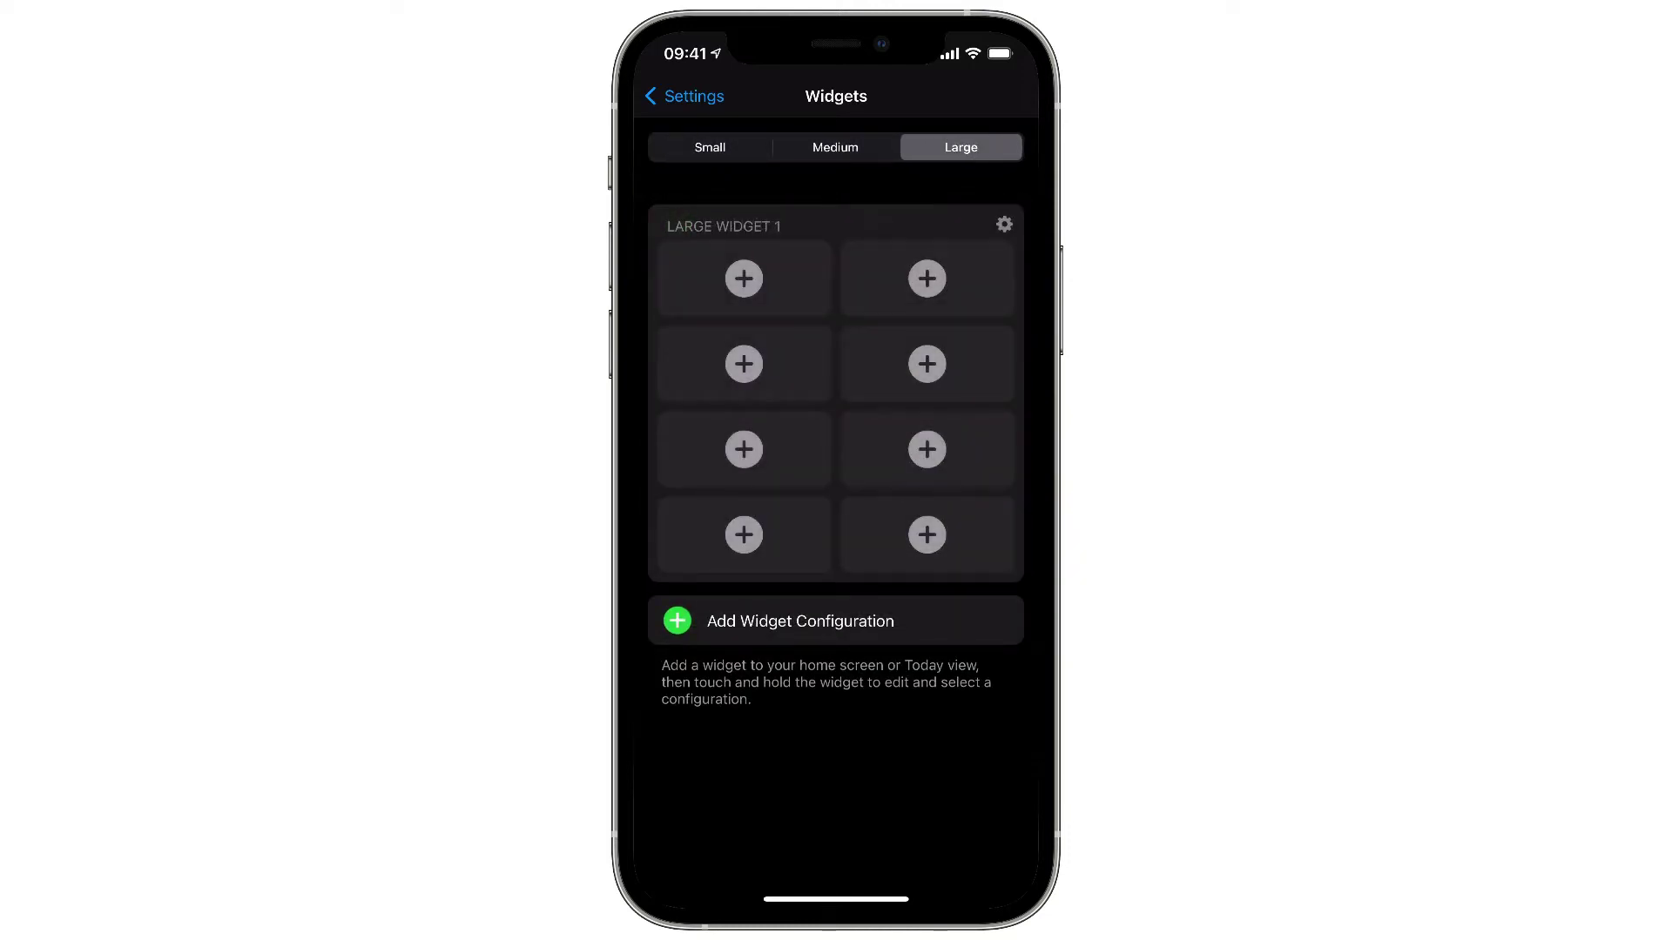
{"action": "left_click", "coordinate": [710, 147]}
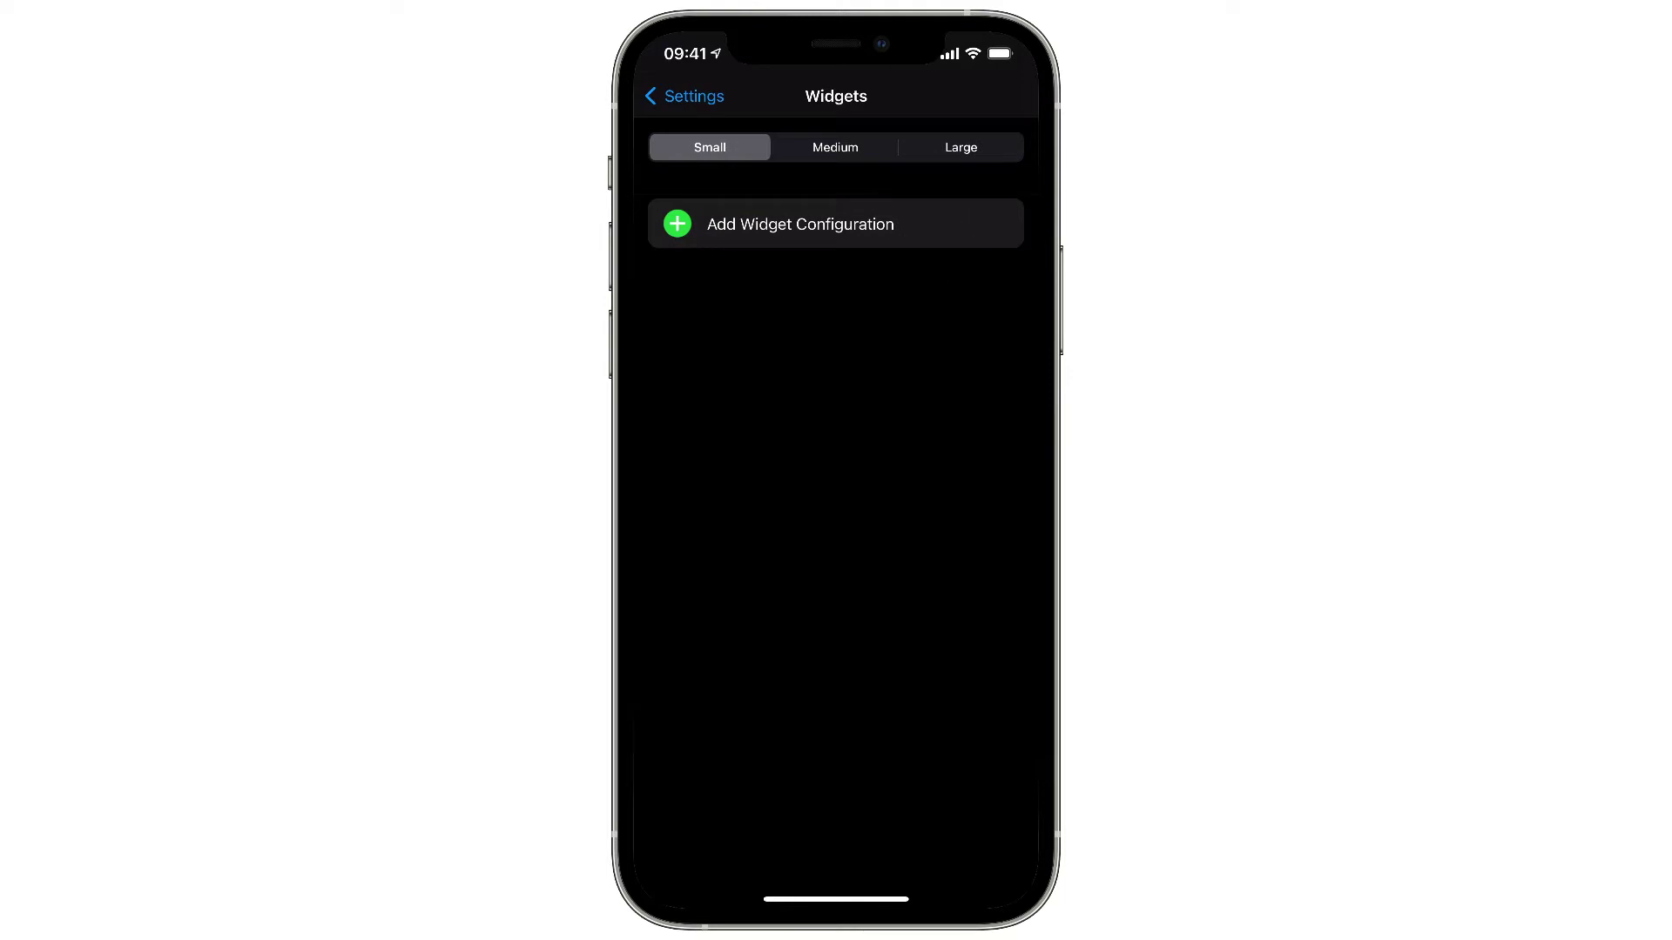
- Add a small widget configuration that FaceTimes the chosen contact's work number
{"action": "left_click", "coordinate": [800, 224]}
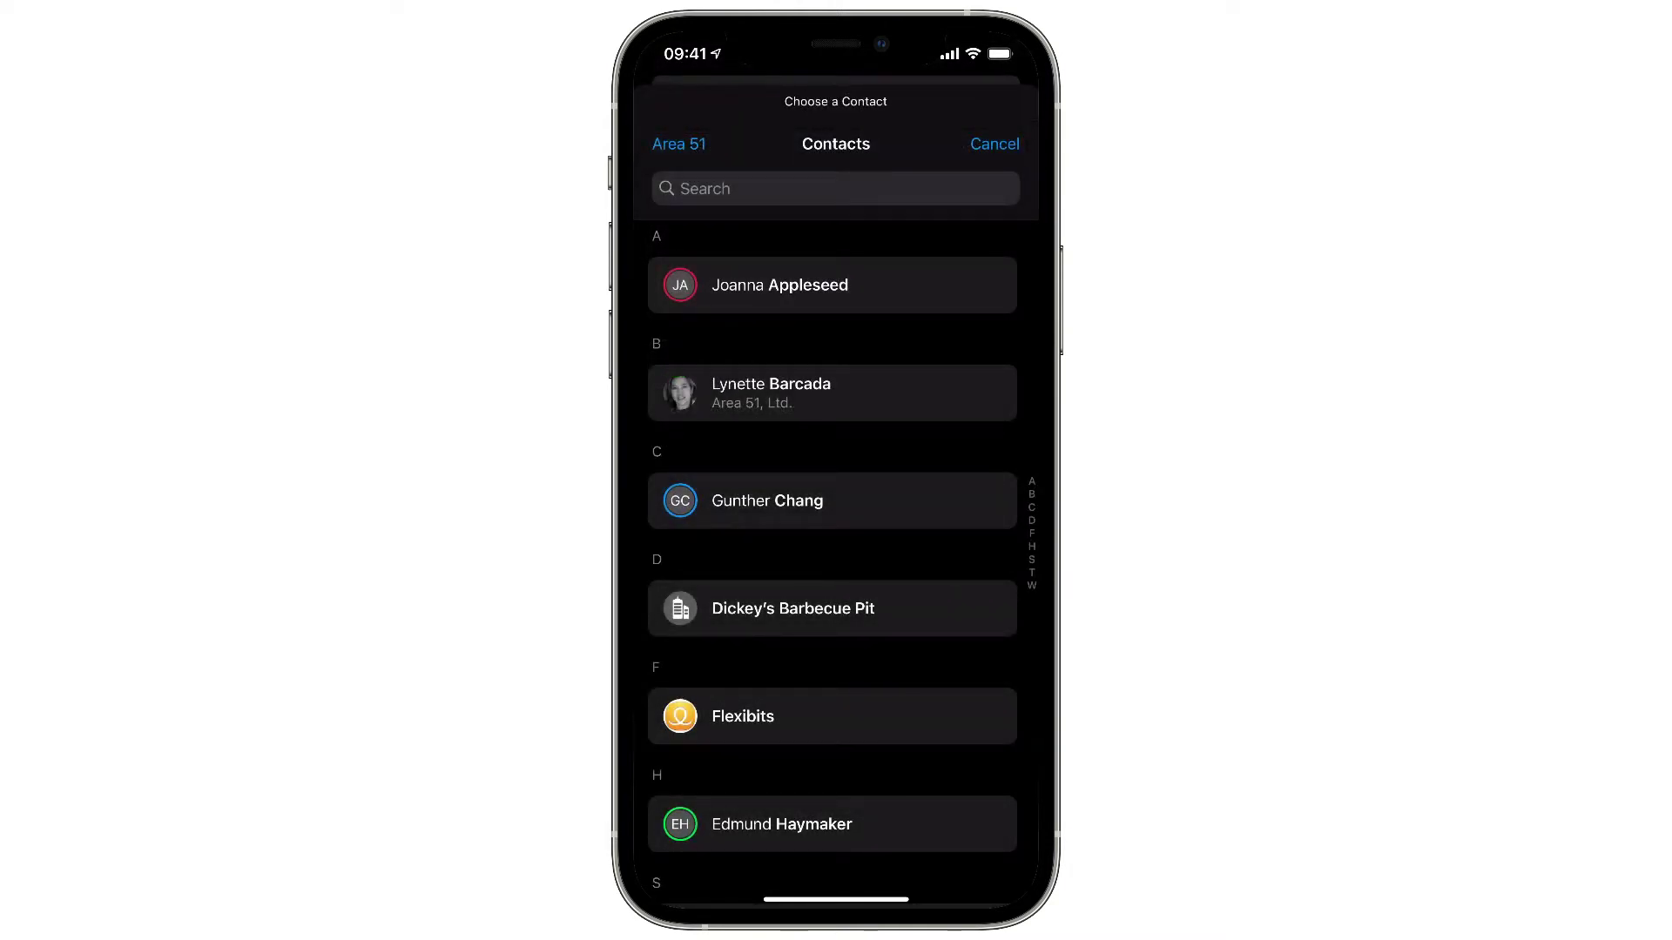
{"action": "left_click", "coordinate": [832, 393]}
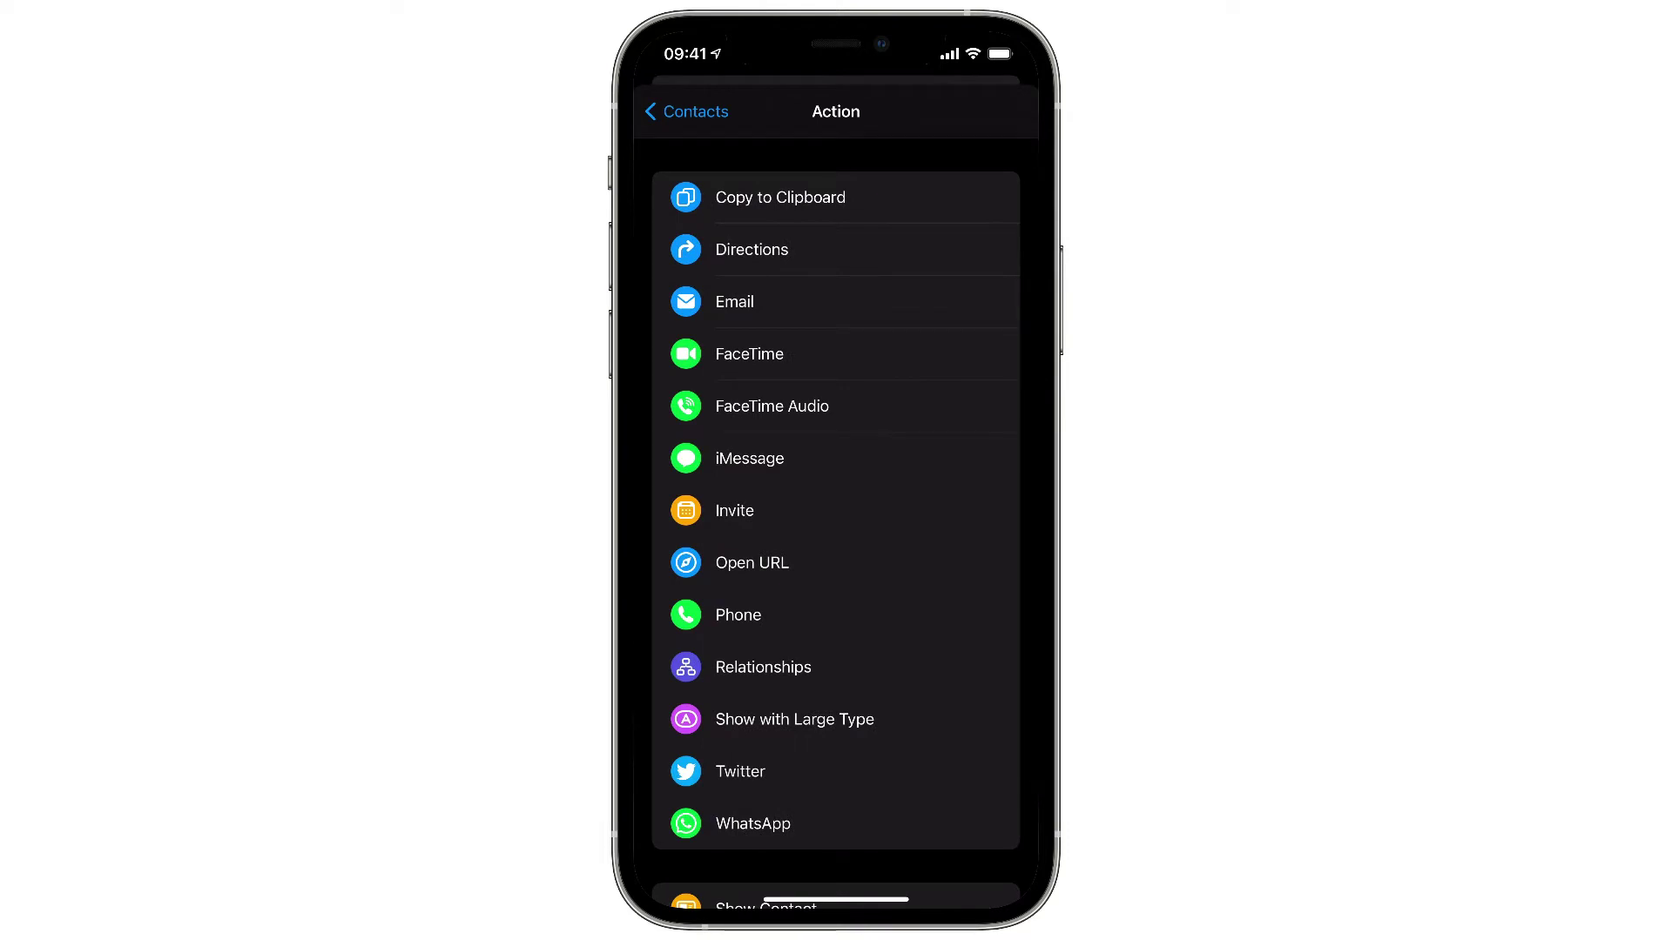
{"action": "left_click", "coordinate": [749, 353]}
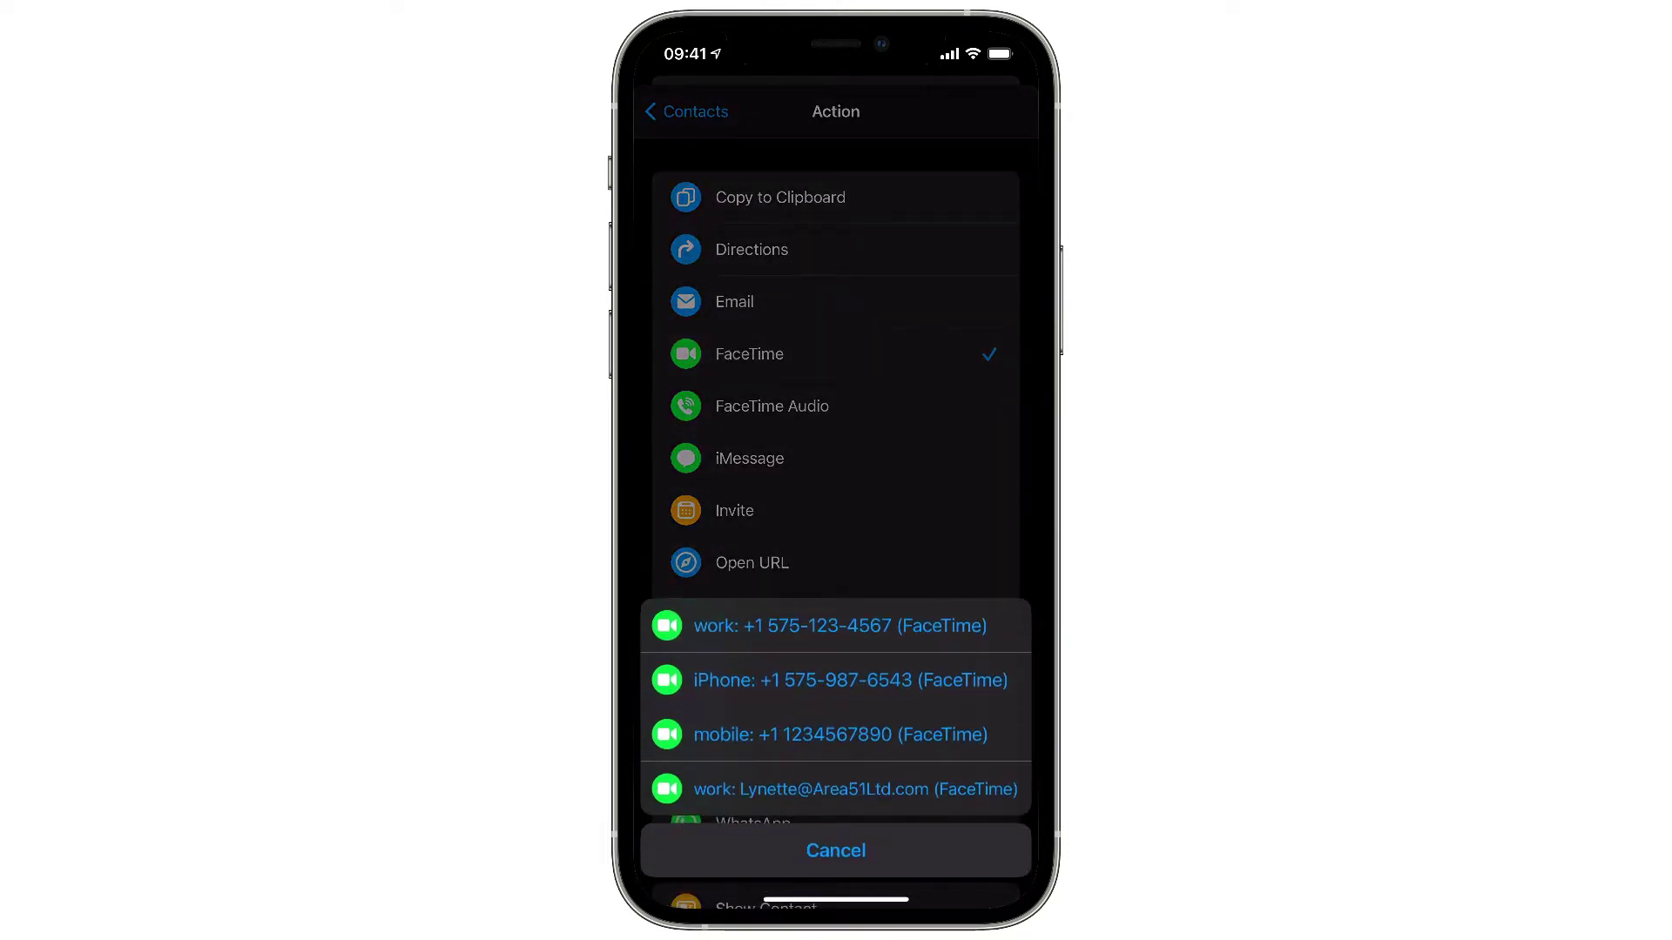
{"action": "left_click", "coordinate": [840, 625]}
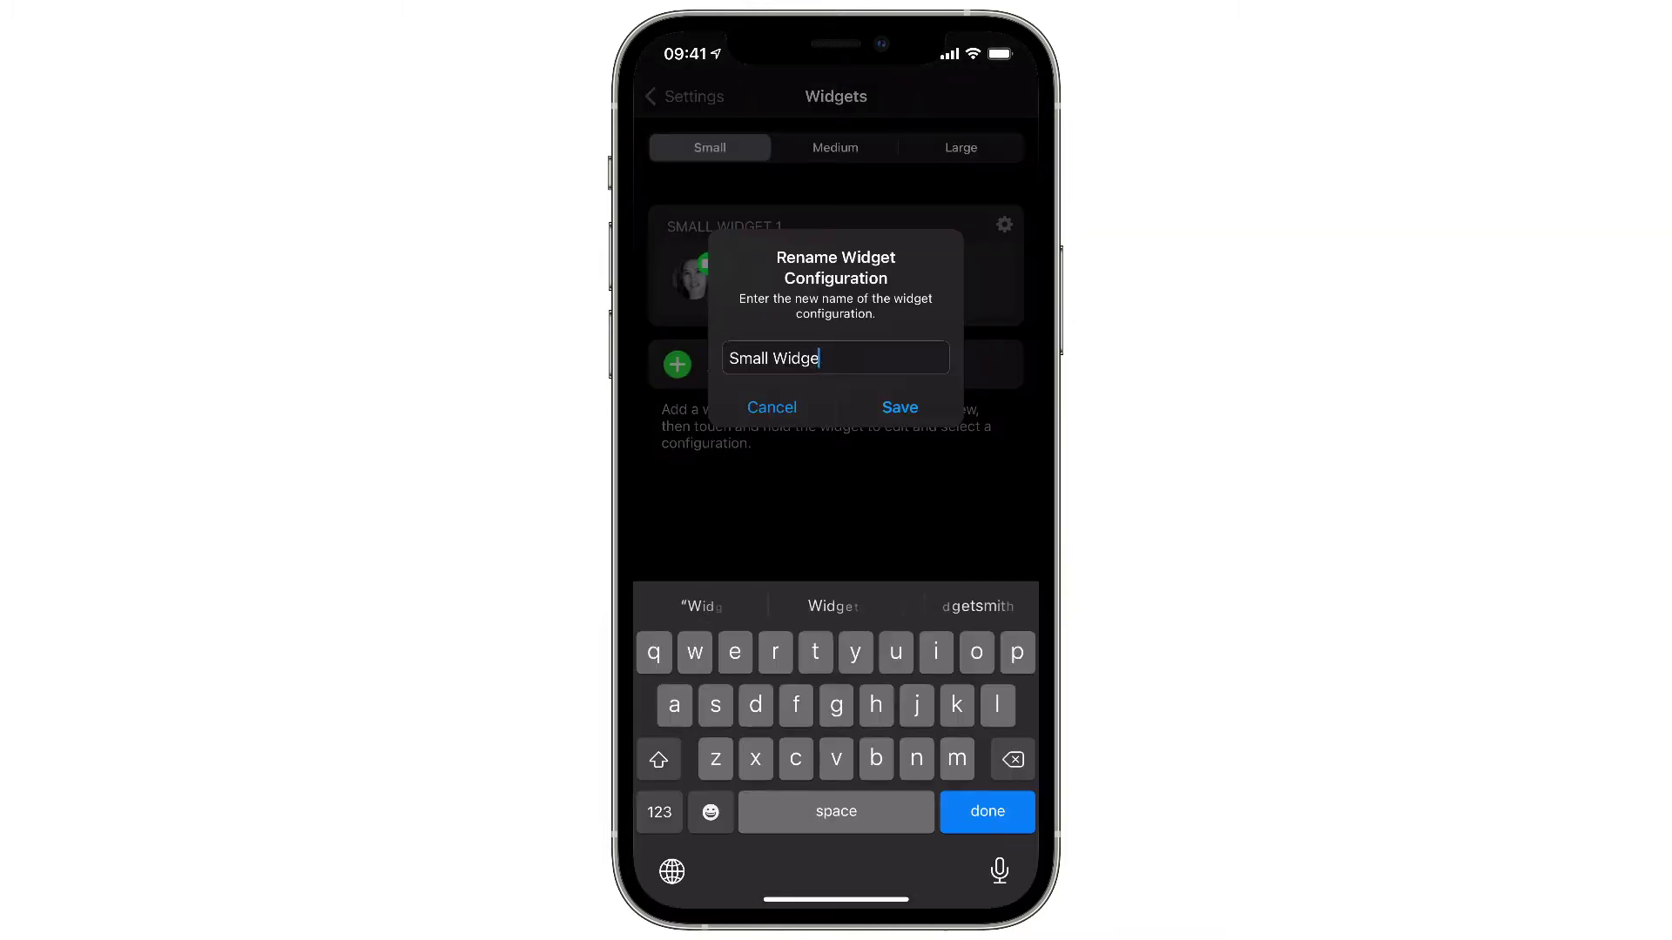
- Rename the small configuration to 'FaceTime' plus the contact's first name and save
{"action": "key", "text": "BackSpace"}
{"action": "type", "text": "Face"}
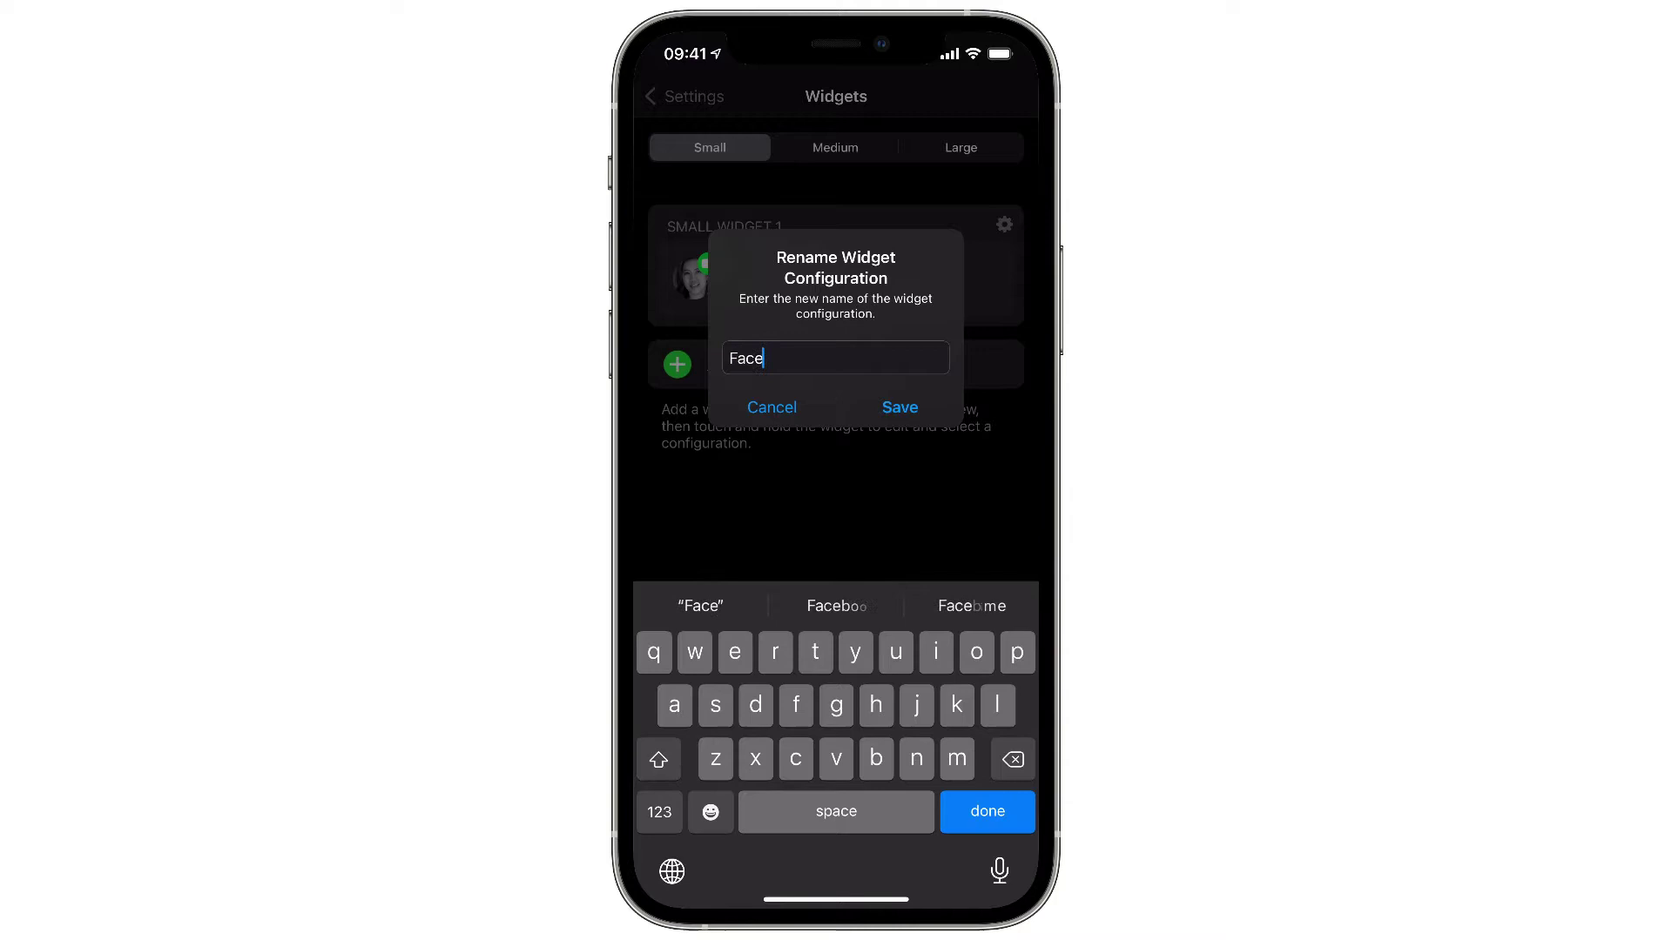
{"action": "type", "text": "Time Lynette"}
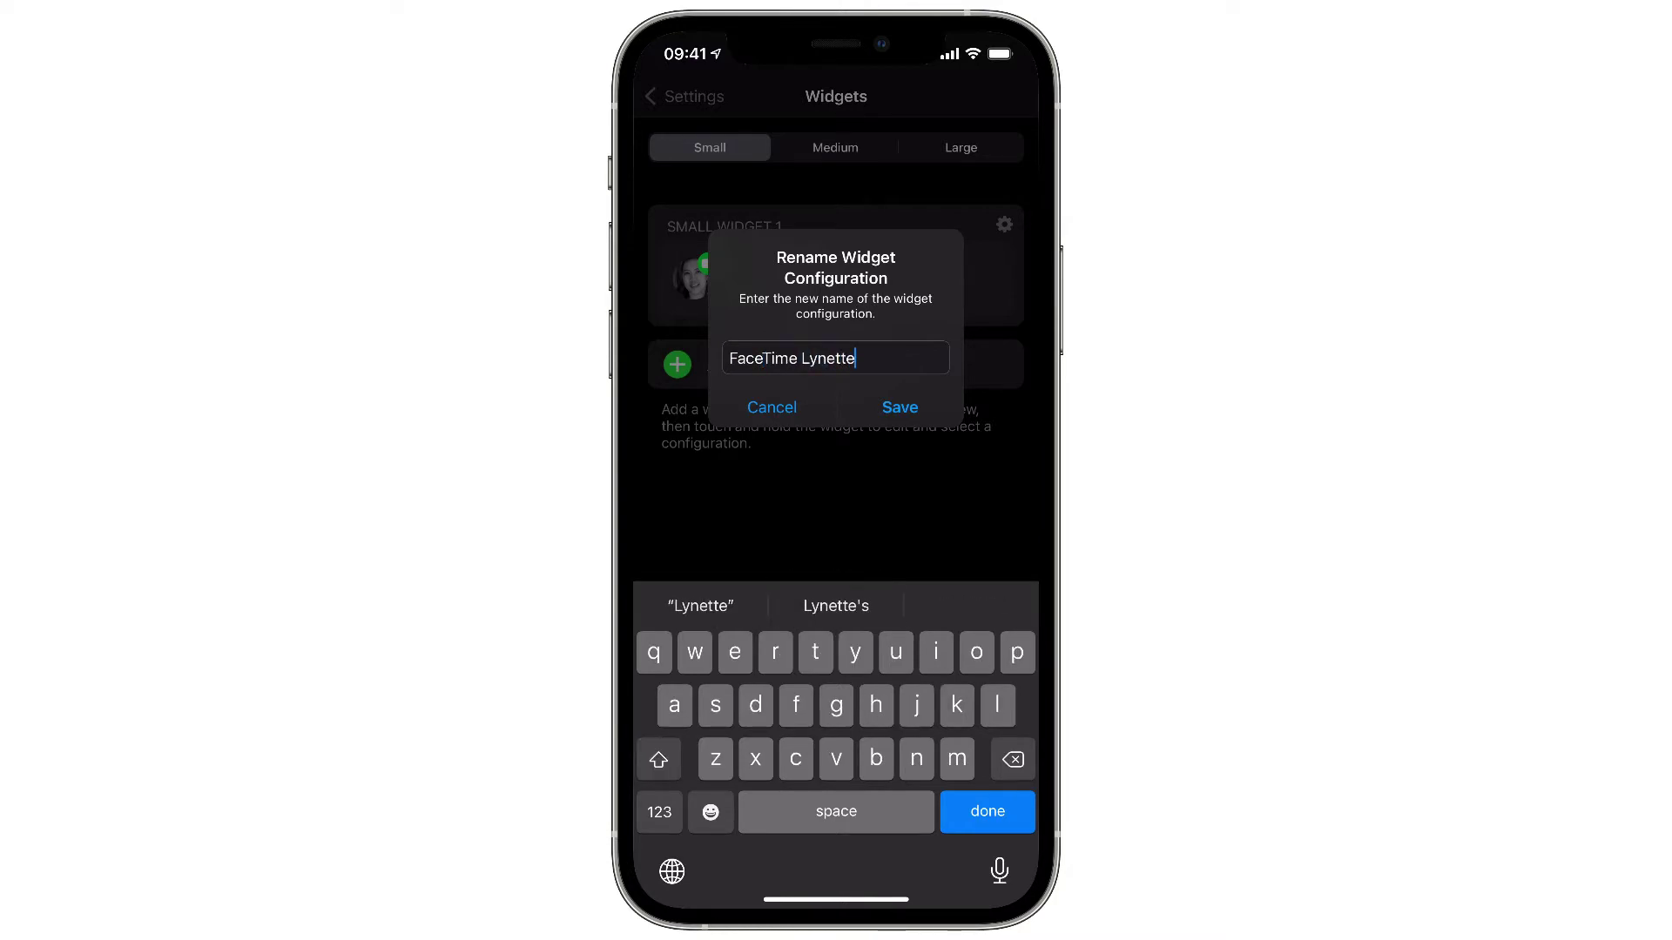
{"action": "key", "text": "Return"}
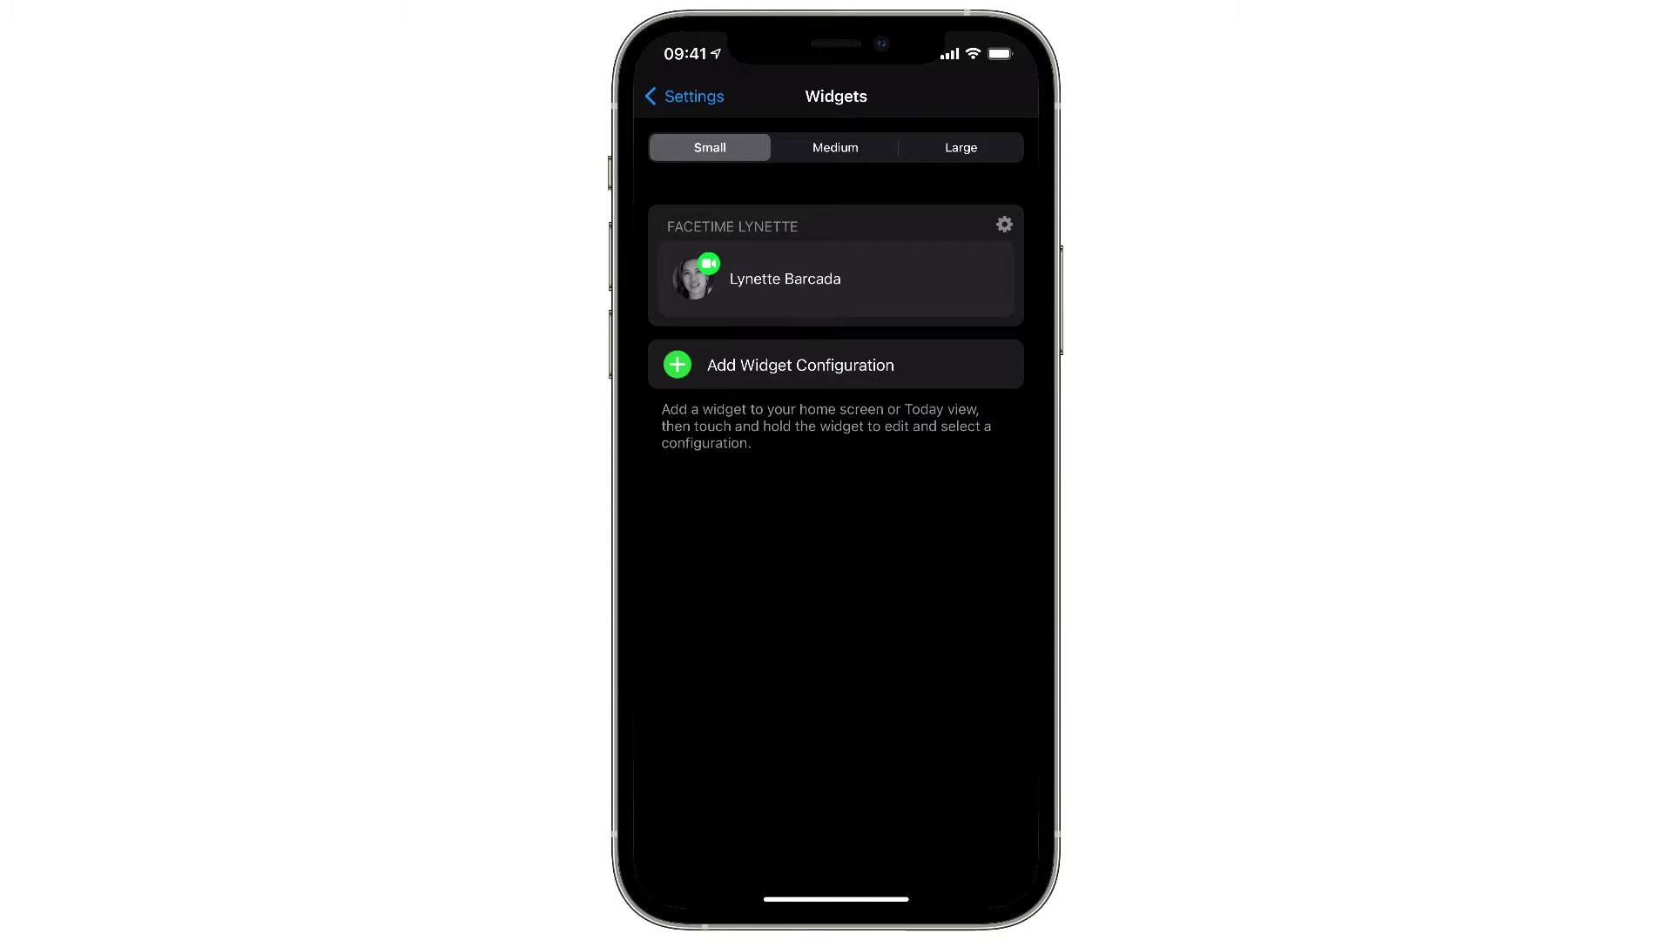
- On the iOS Home Screen, search widgets for 'Car' and add Cardhop's small Quick Actions widget
{"action": "key", "text": "super+shift+h"}
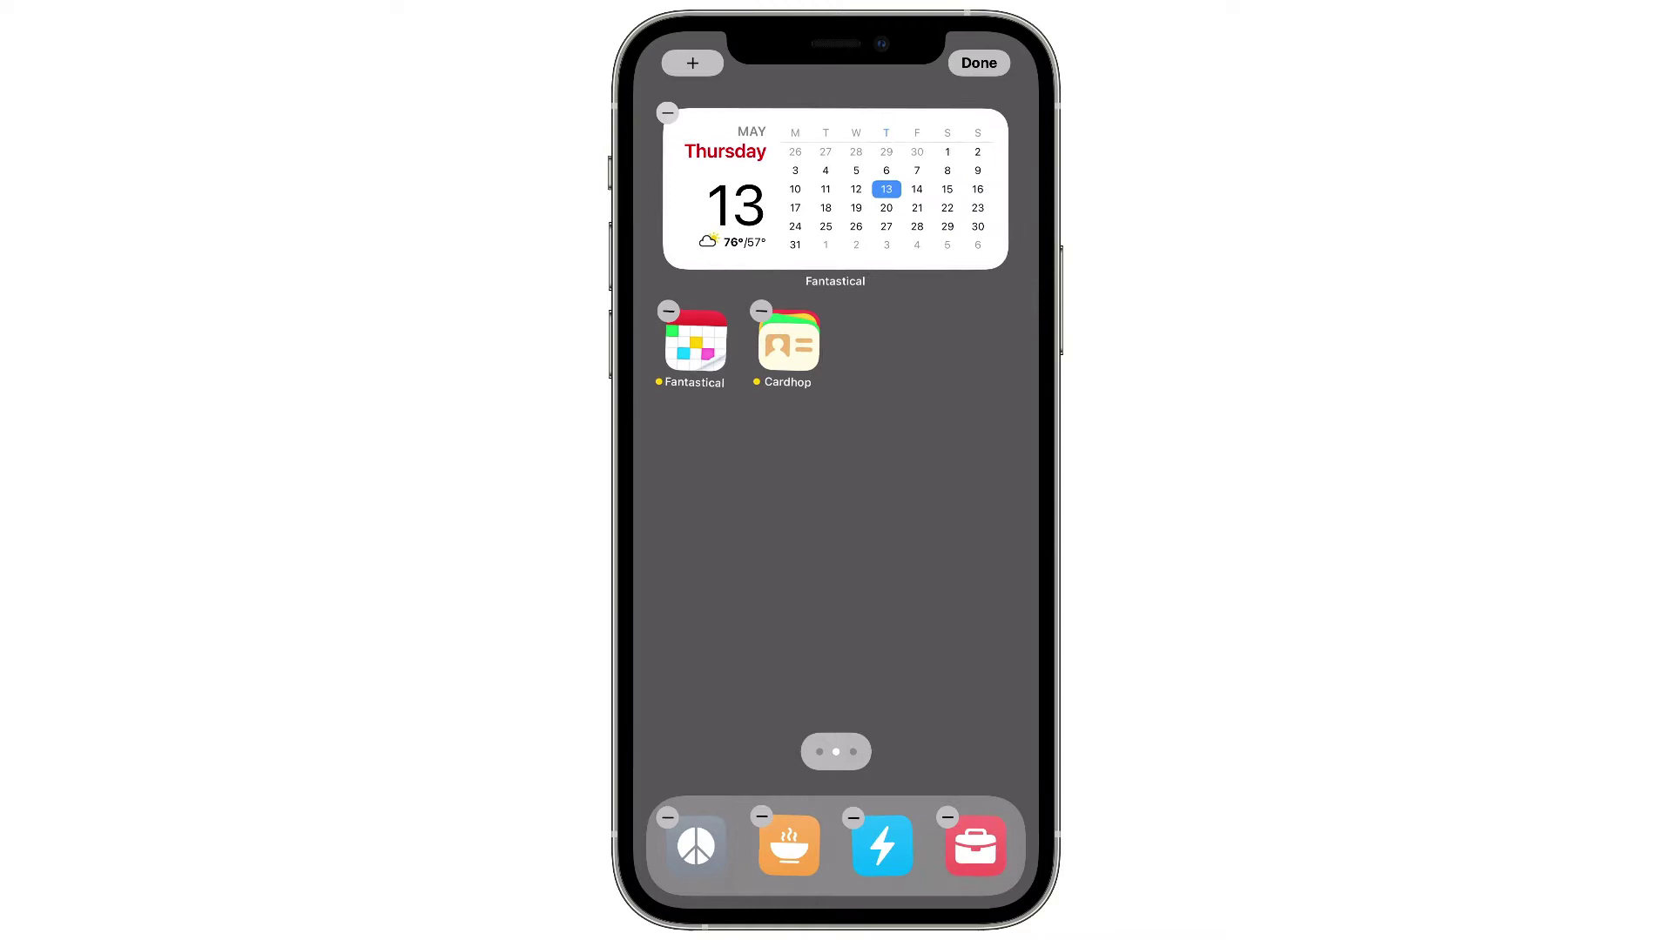
{"action": "left_click", "coordinate": [836, 191]}
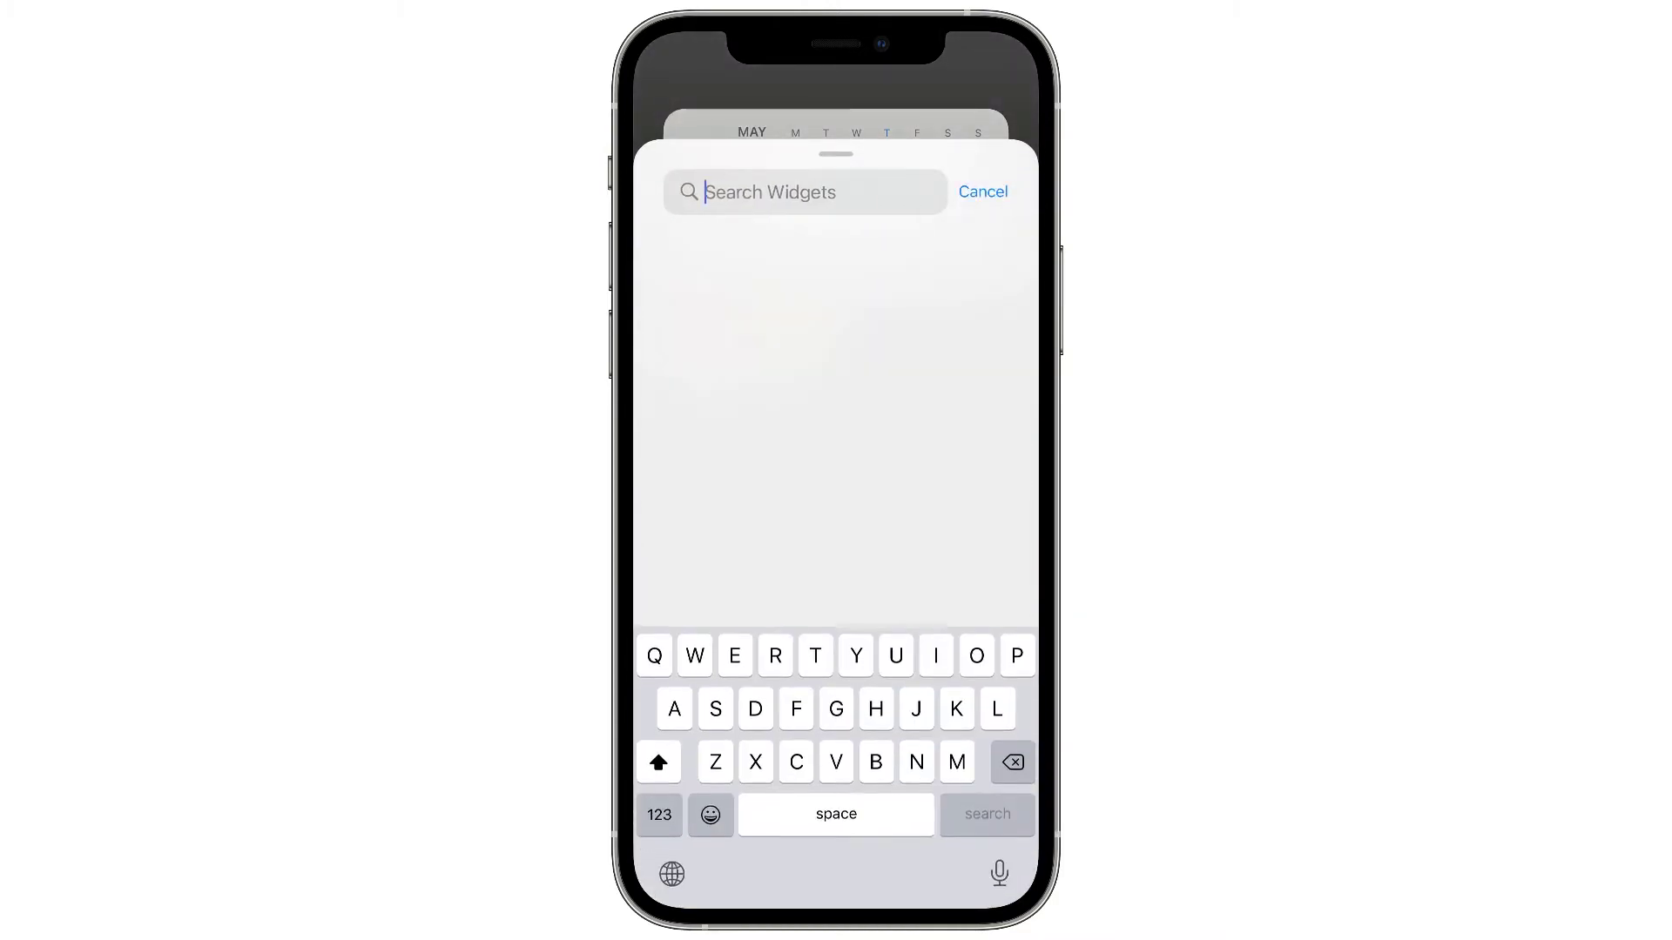
{"action": "type", "text": "Car"}
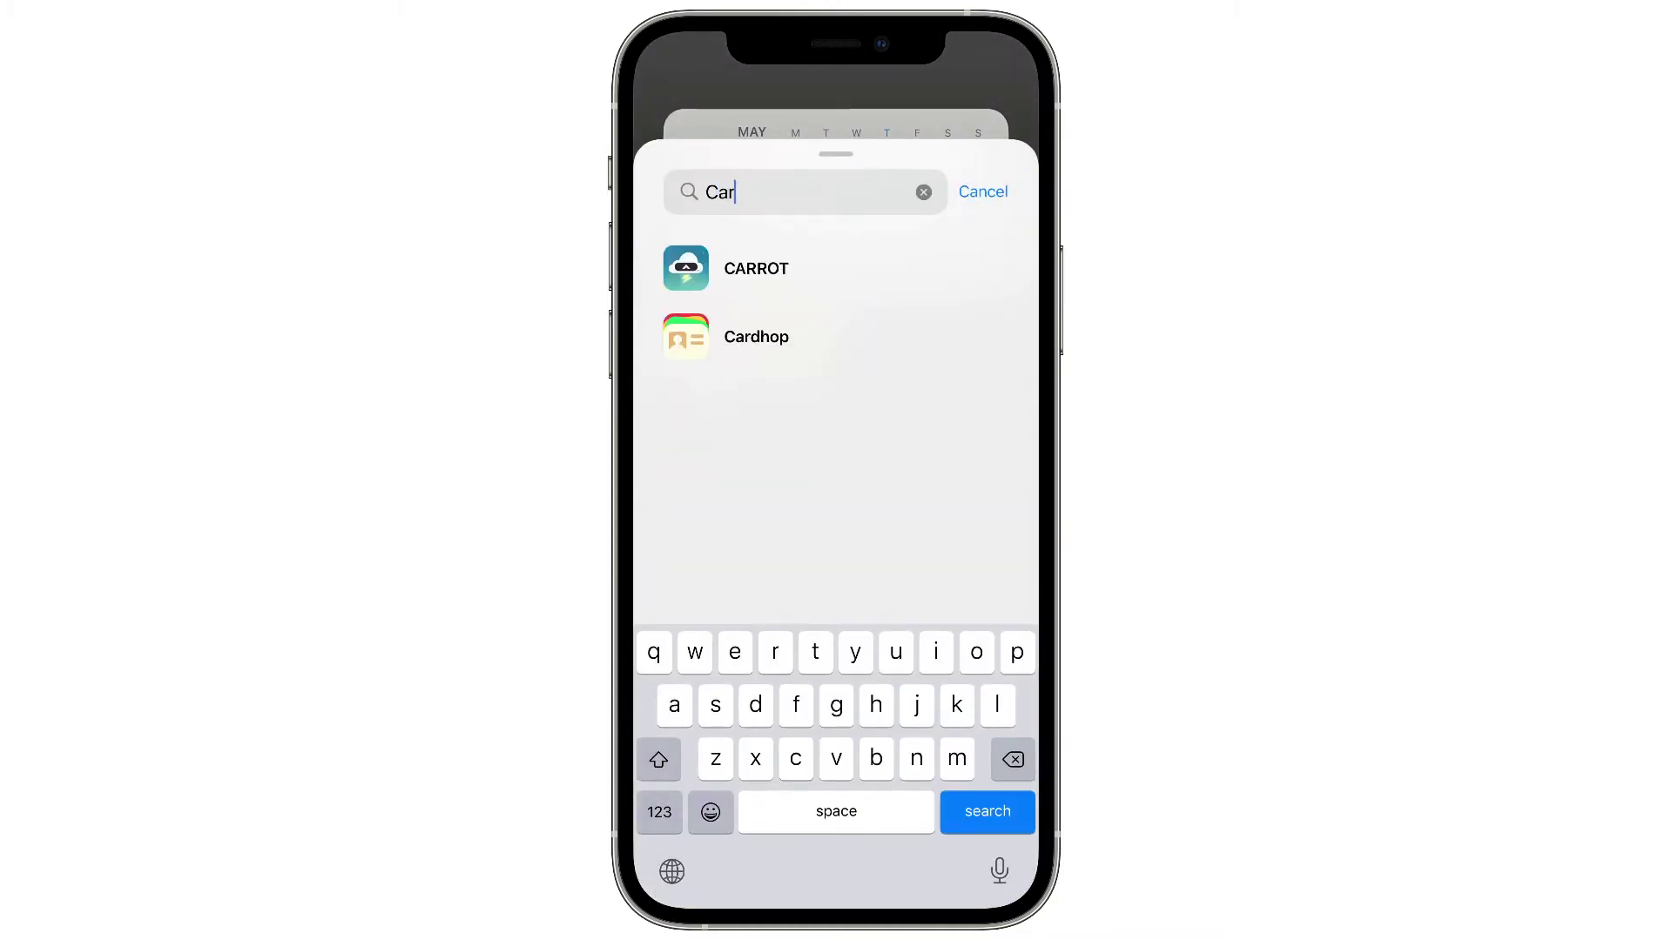
{"action": "left_click", "coordinate": [755, 336]}
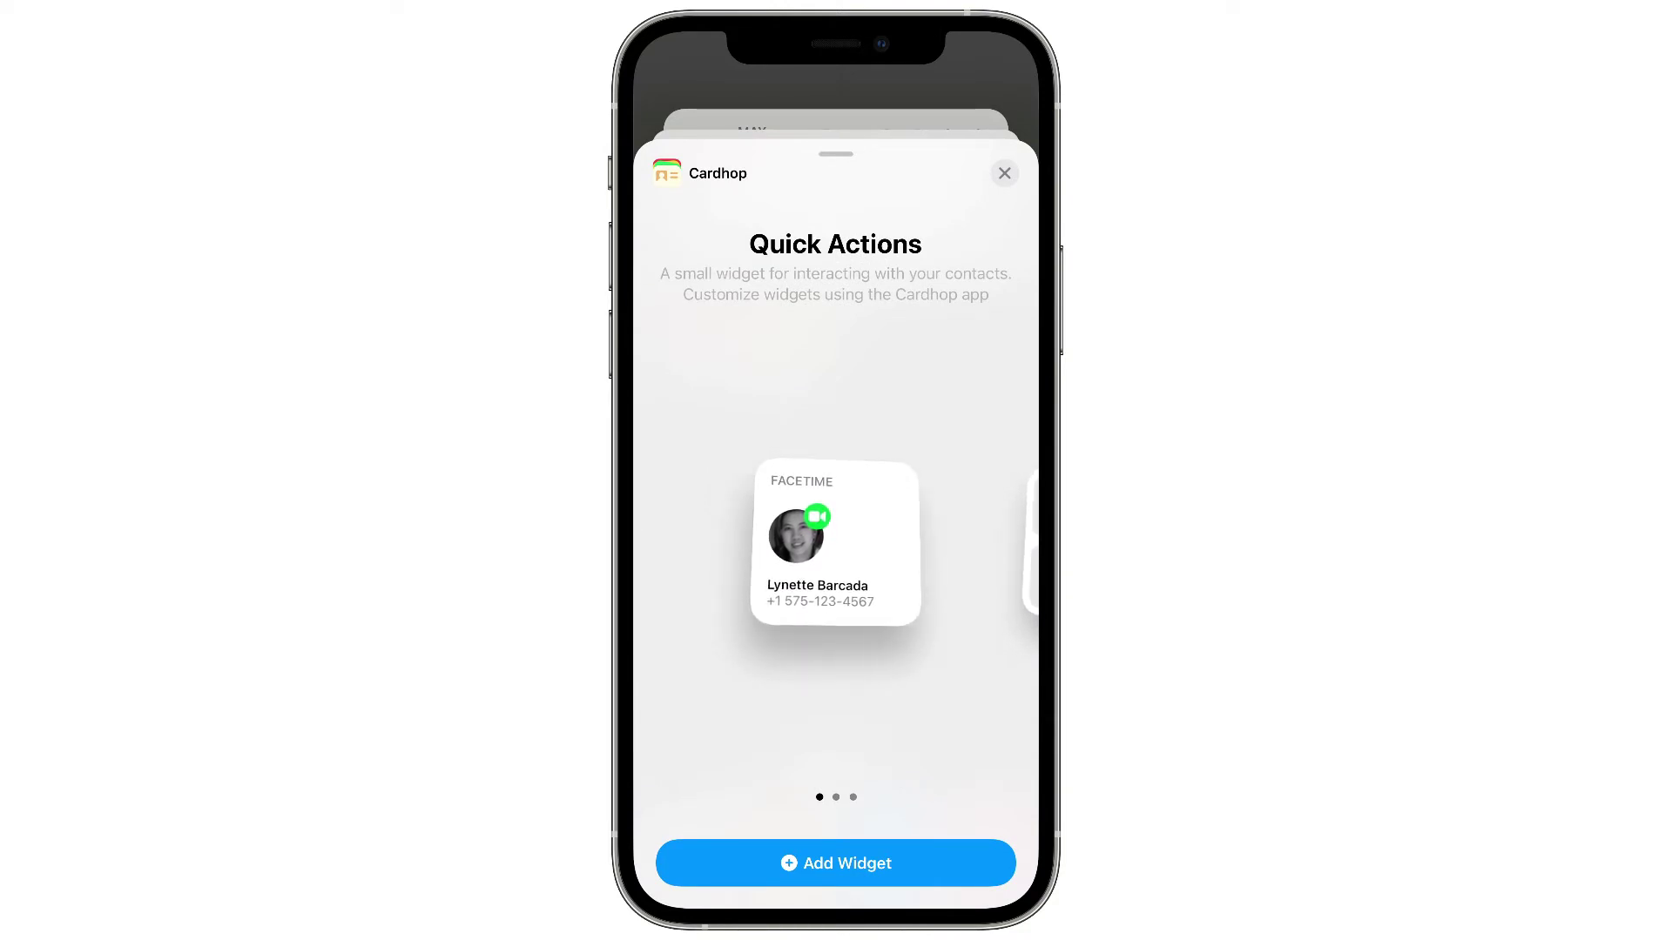
{"action": "left_click", "coordinate": [836, 862]}
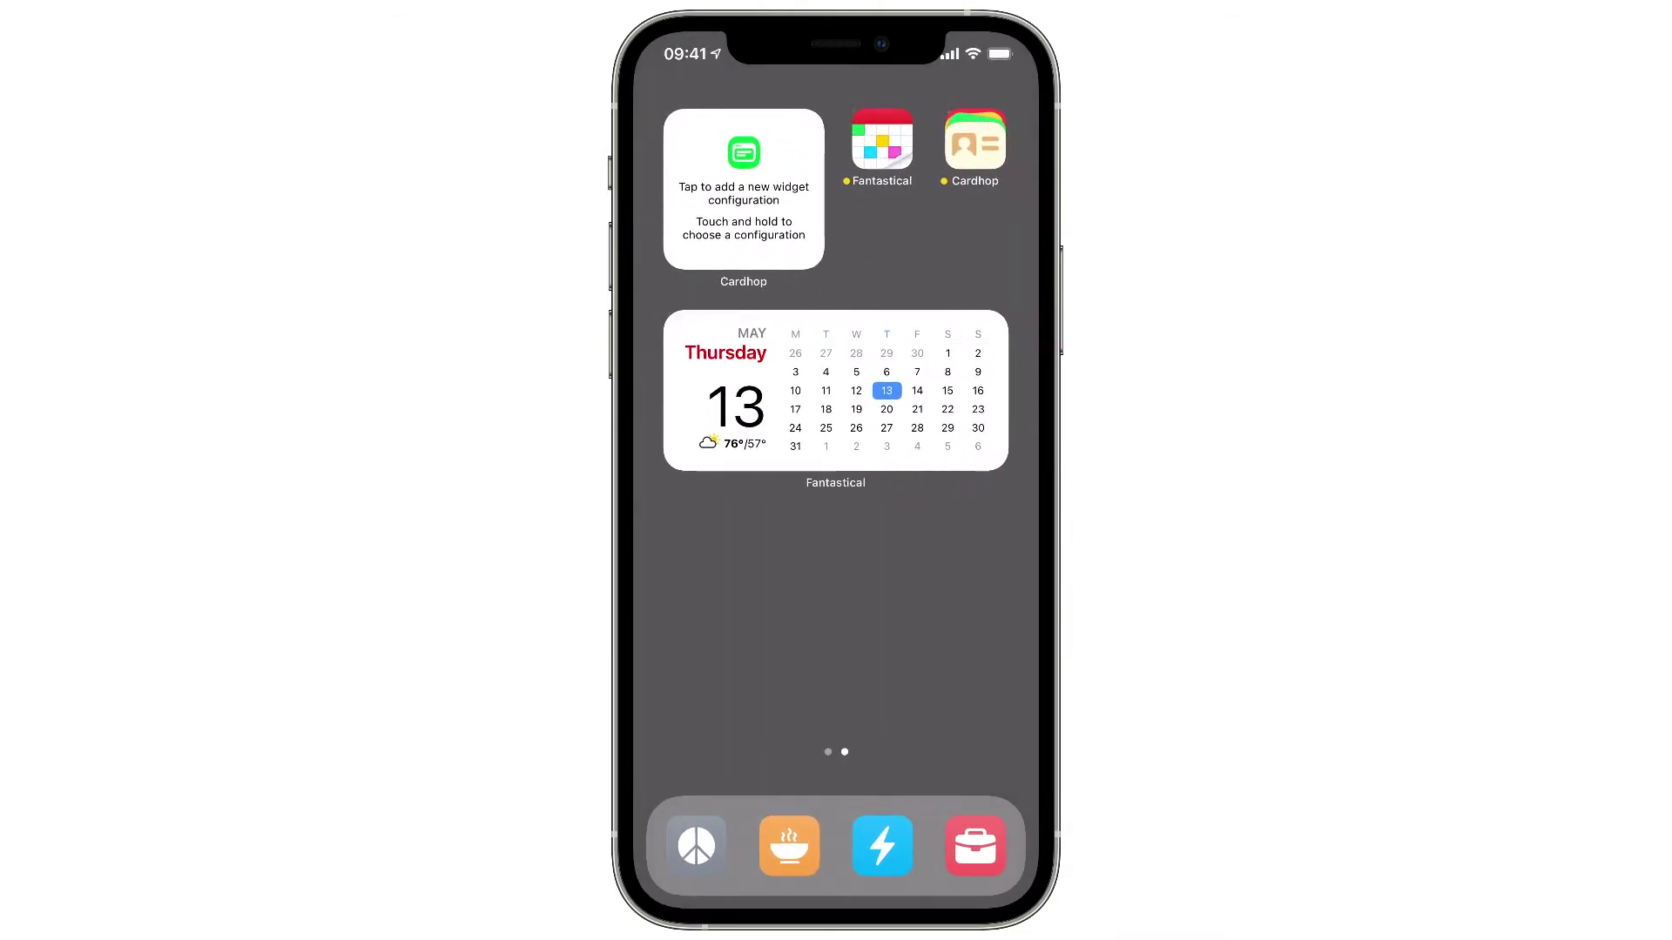
- Edit the Cardhop Home Screen widget so its configuration is the FaceTime one
{"action": "left_click", "coordinate": [743, 189]}
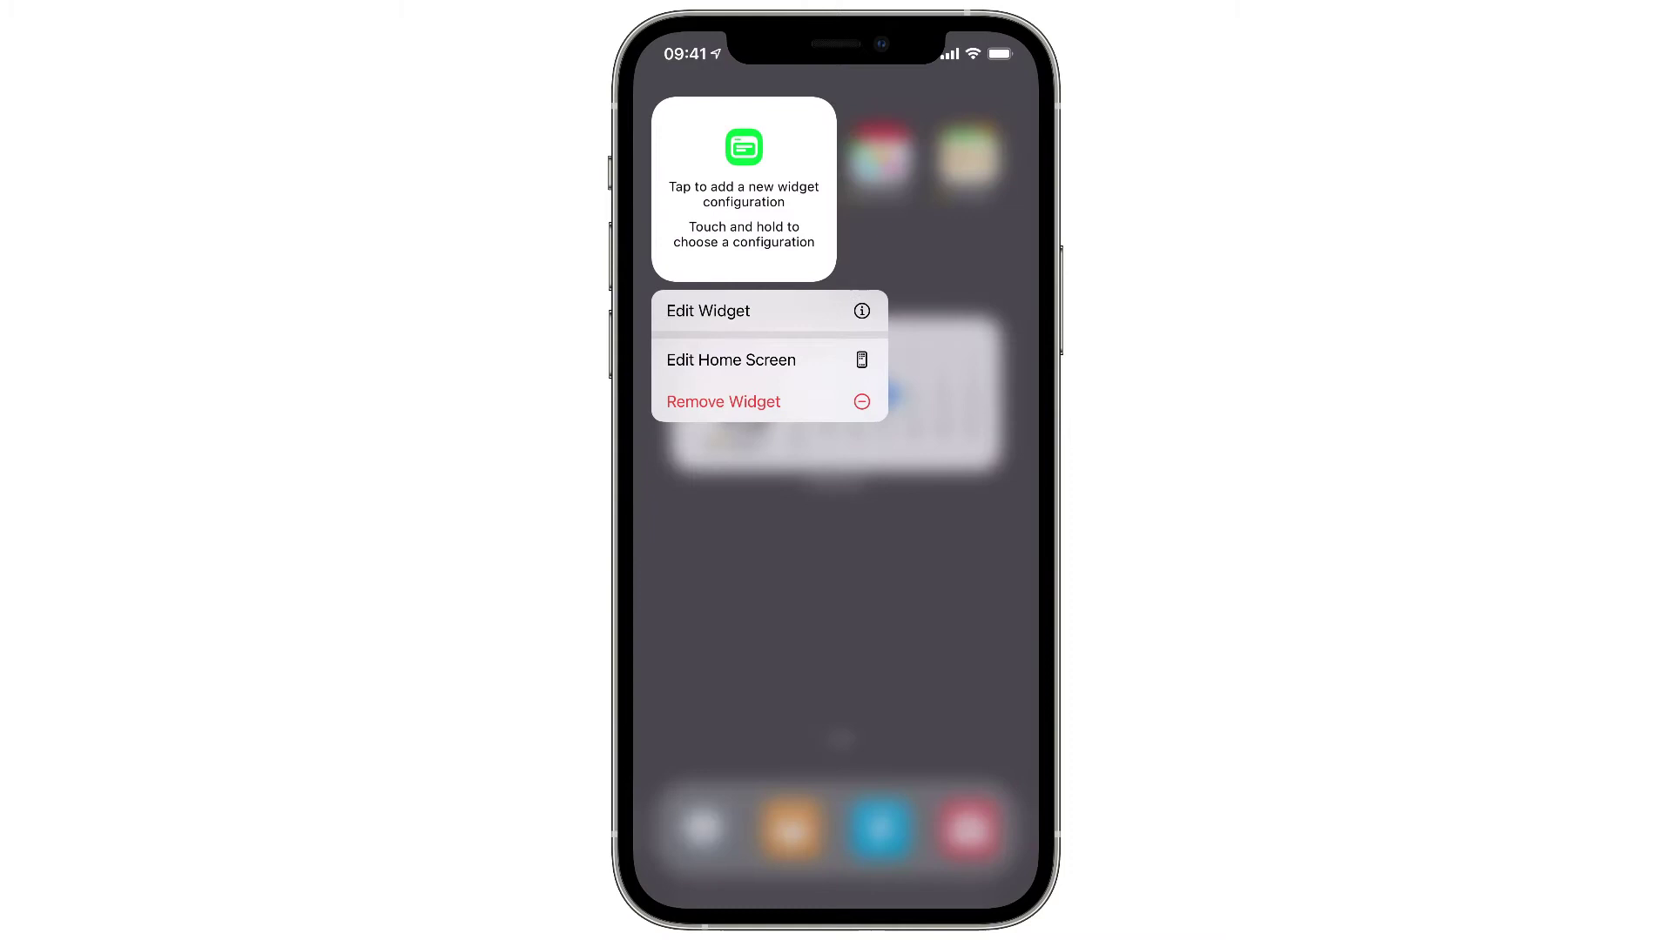
{"action": "left_click", "coordinate": [707, 311]}
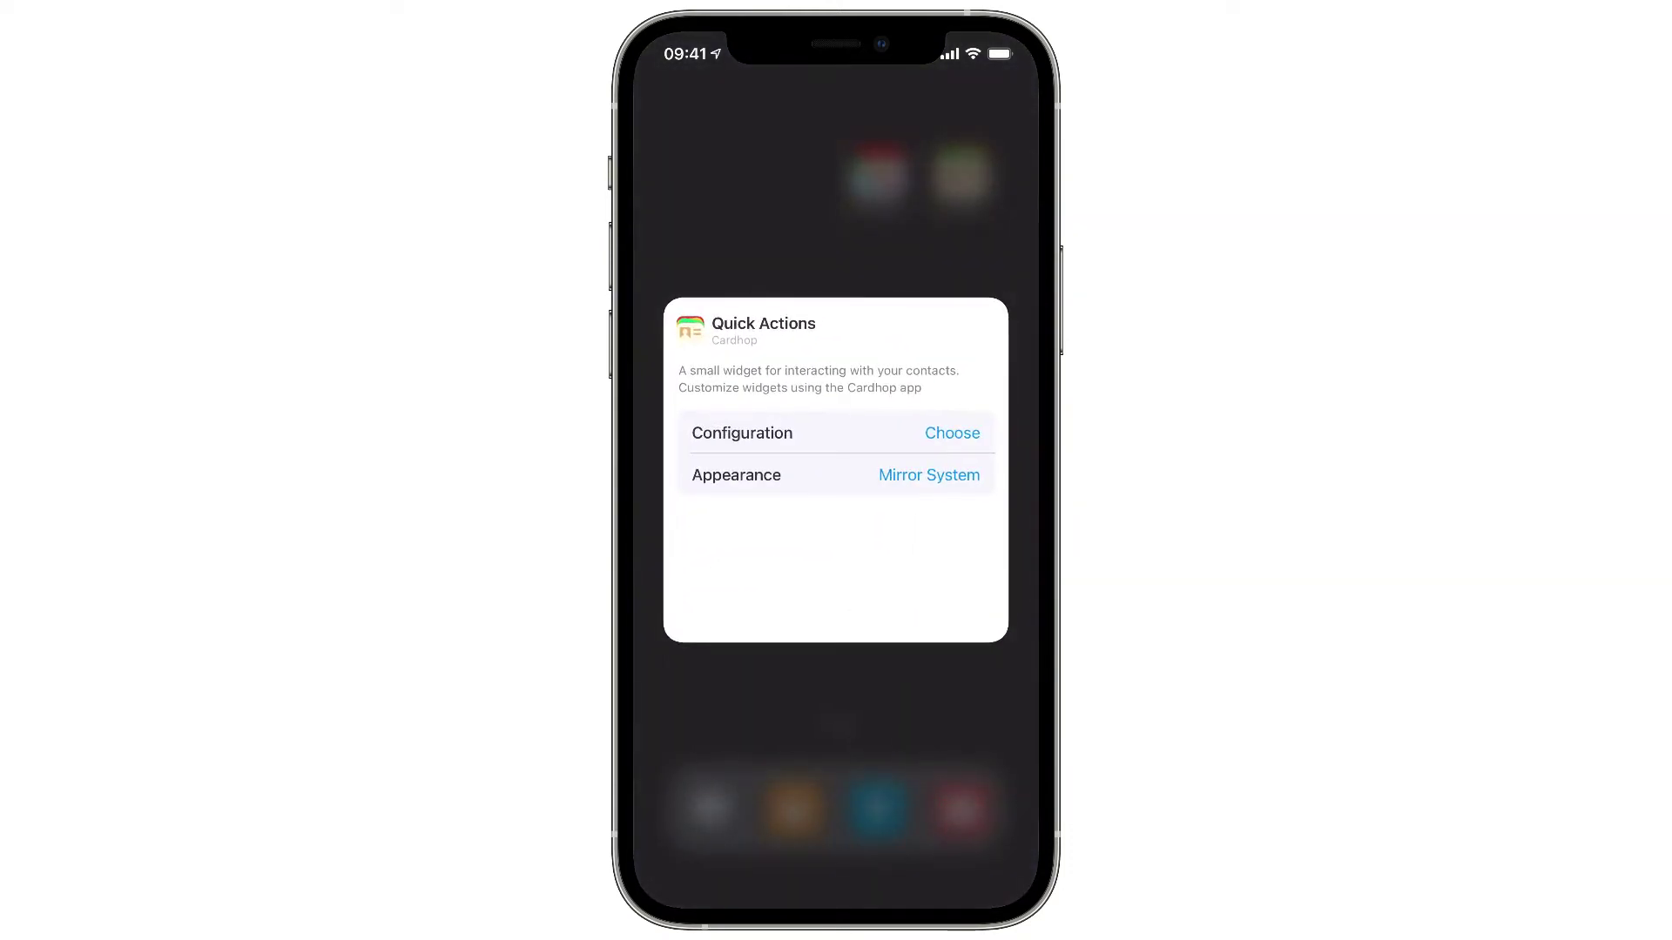
{"action": "left_click", "coordinate": [951, 433]}
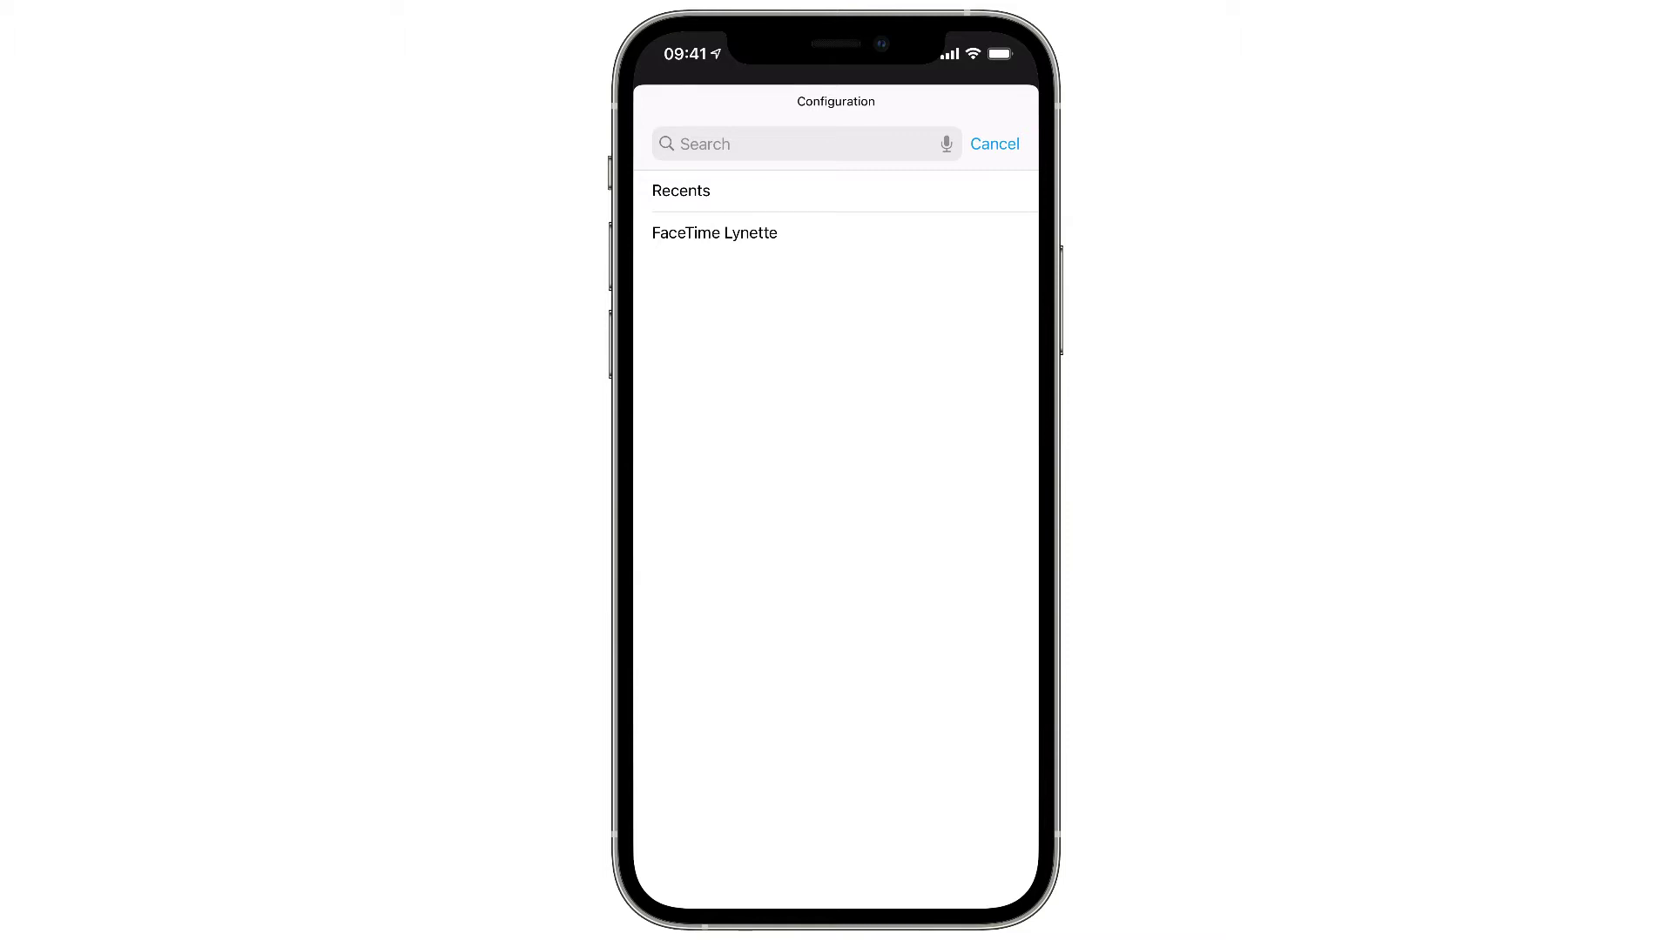
{"action": "left_click", "coordinate": [714, 232]}
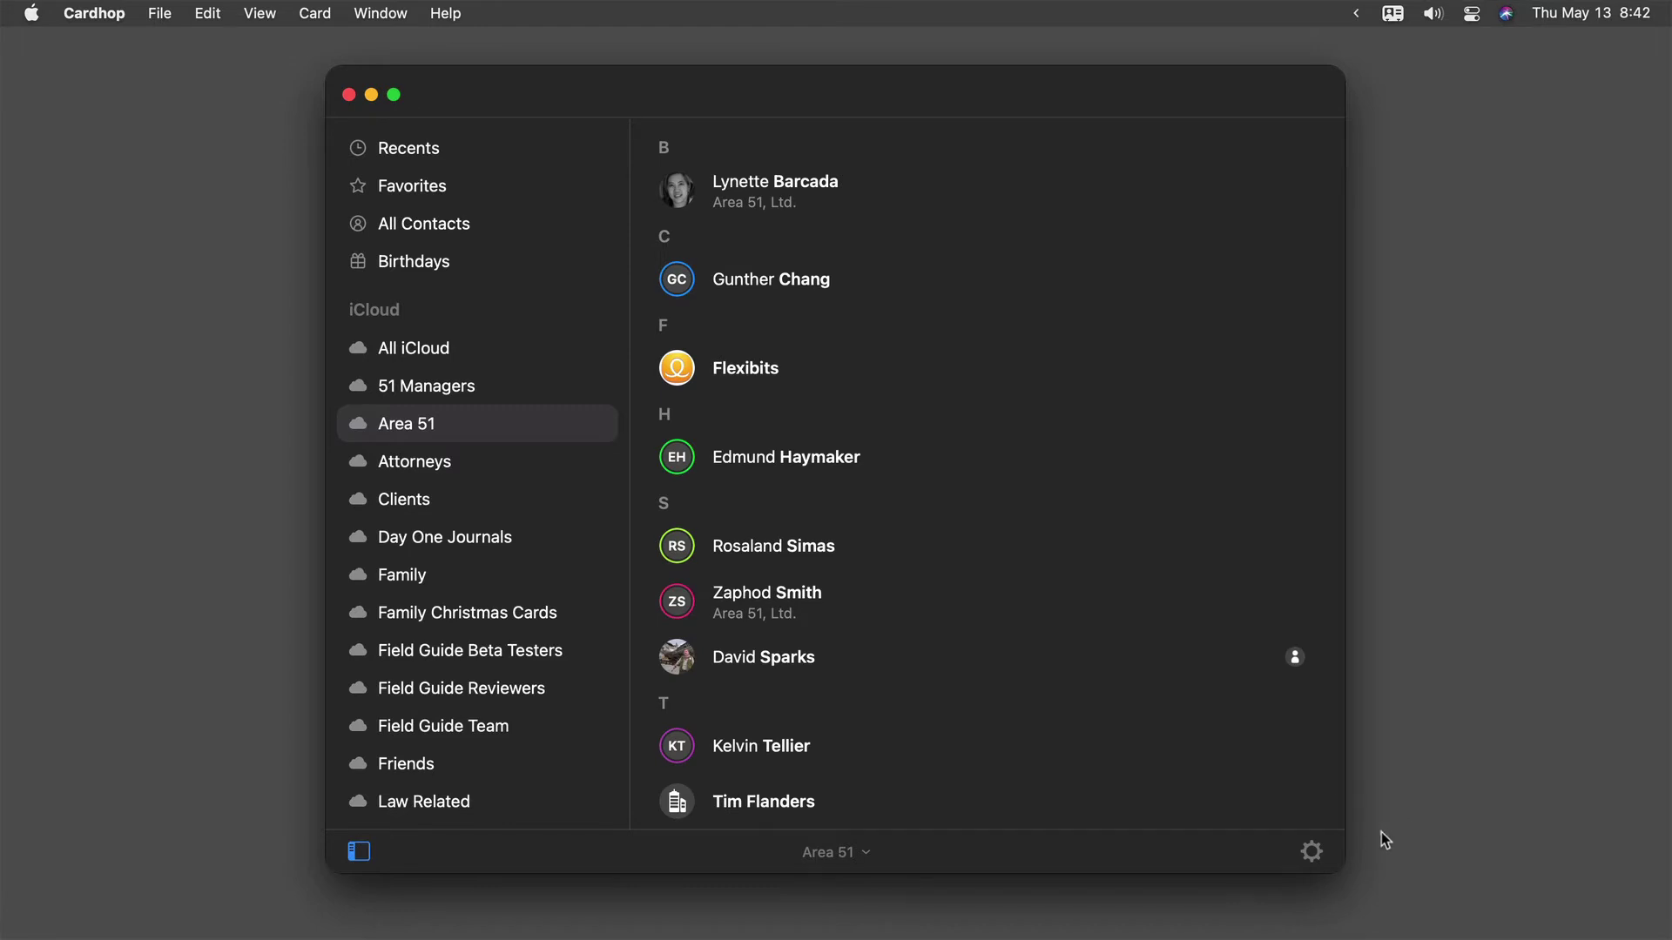
- Check the Mac window's gear menu, dismiss it, and open the Cardhop app menu
{"action": "left_click", "coordinate": [1313, 853]}
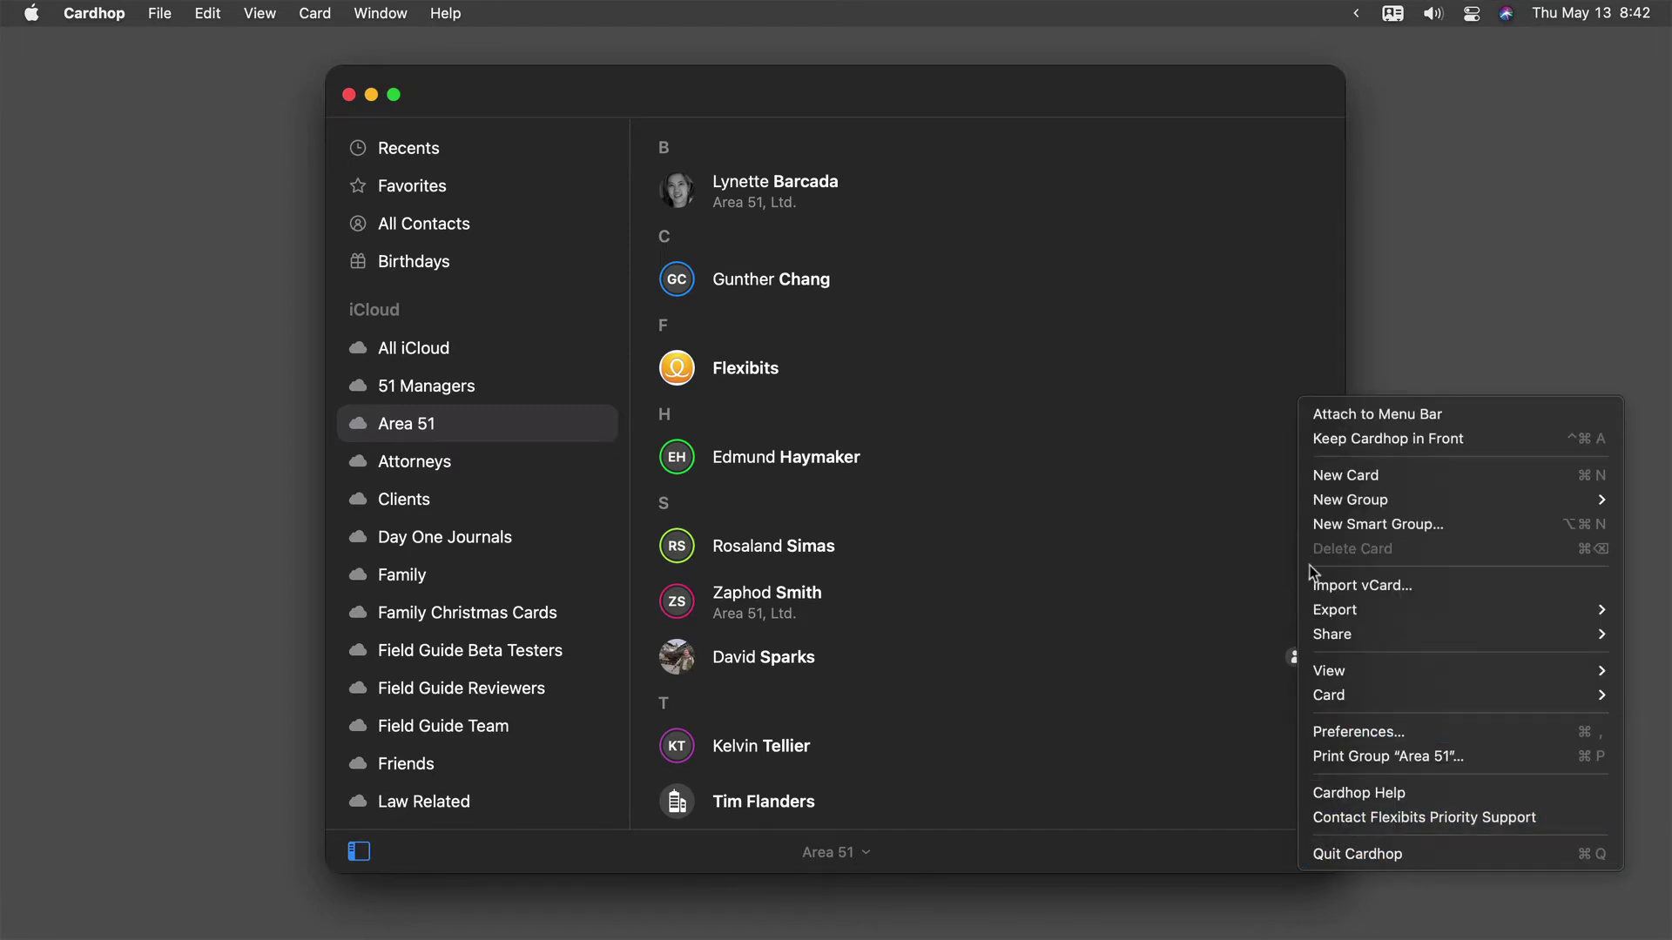
{"action": "left_click", "coordinate": [1168, 770]}
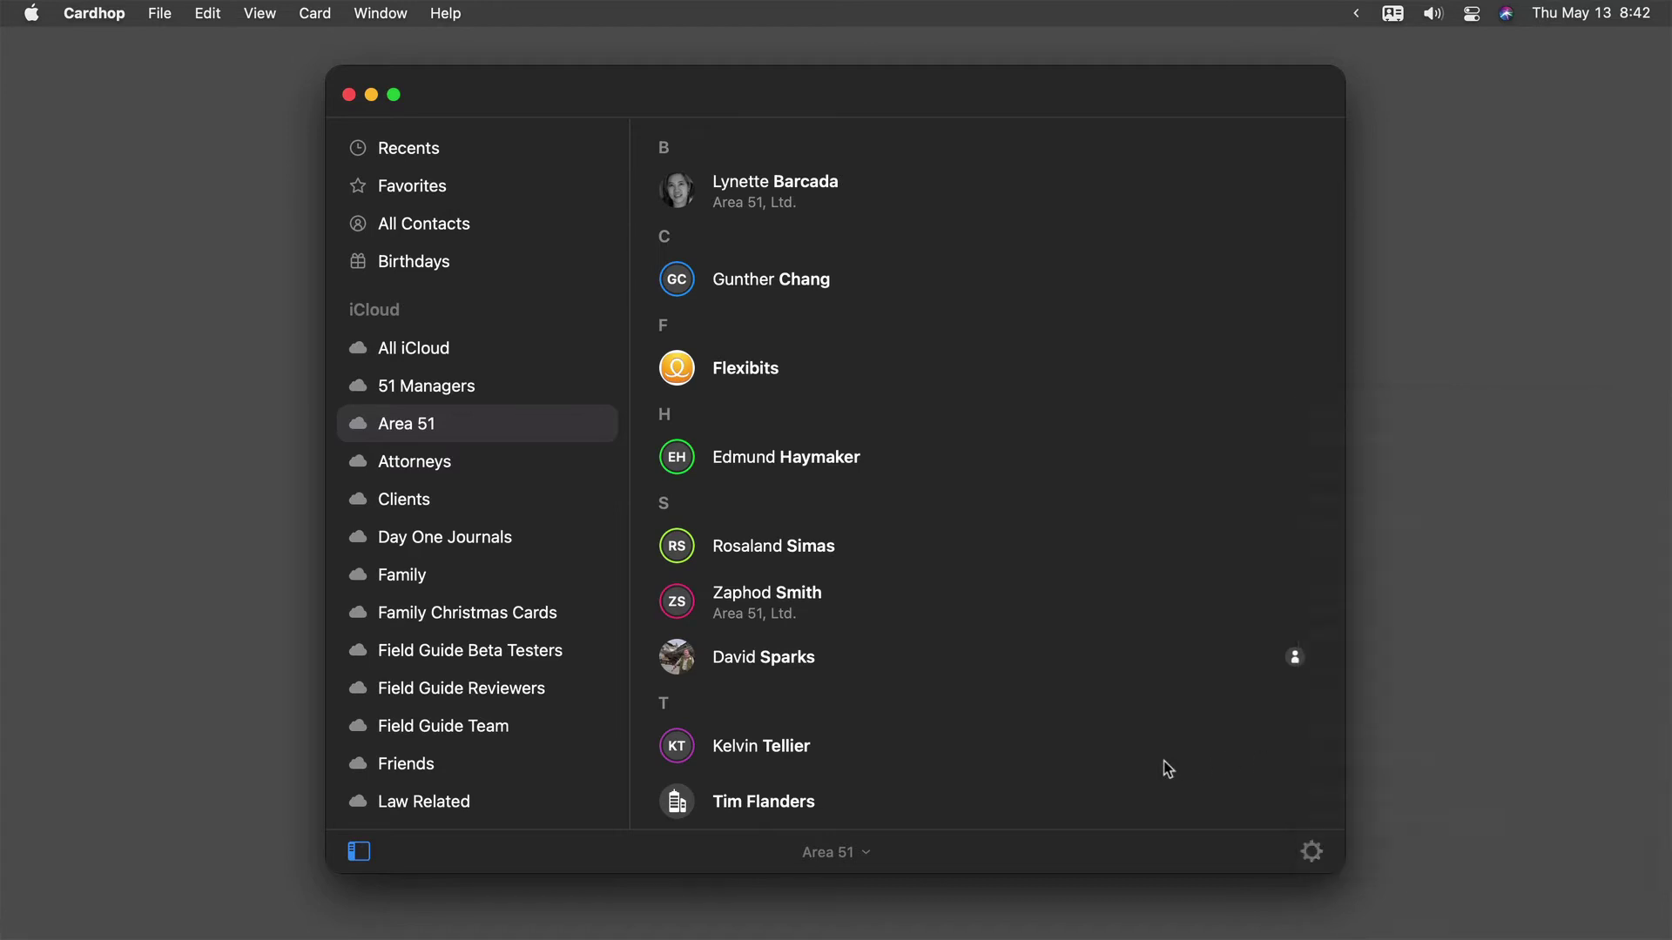
{"action": "left_click", "coordinate": [108, 14]}
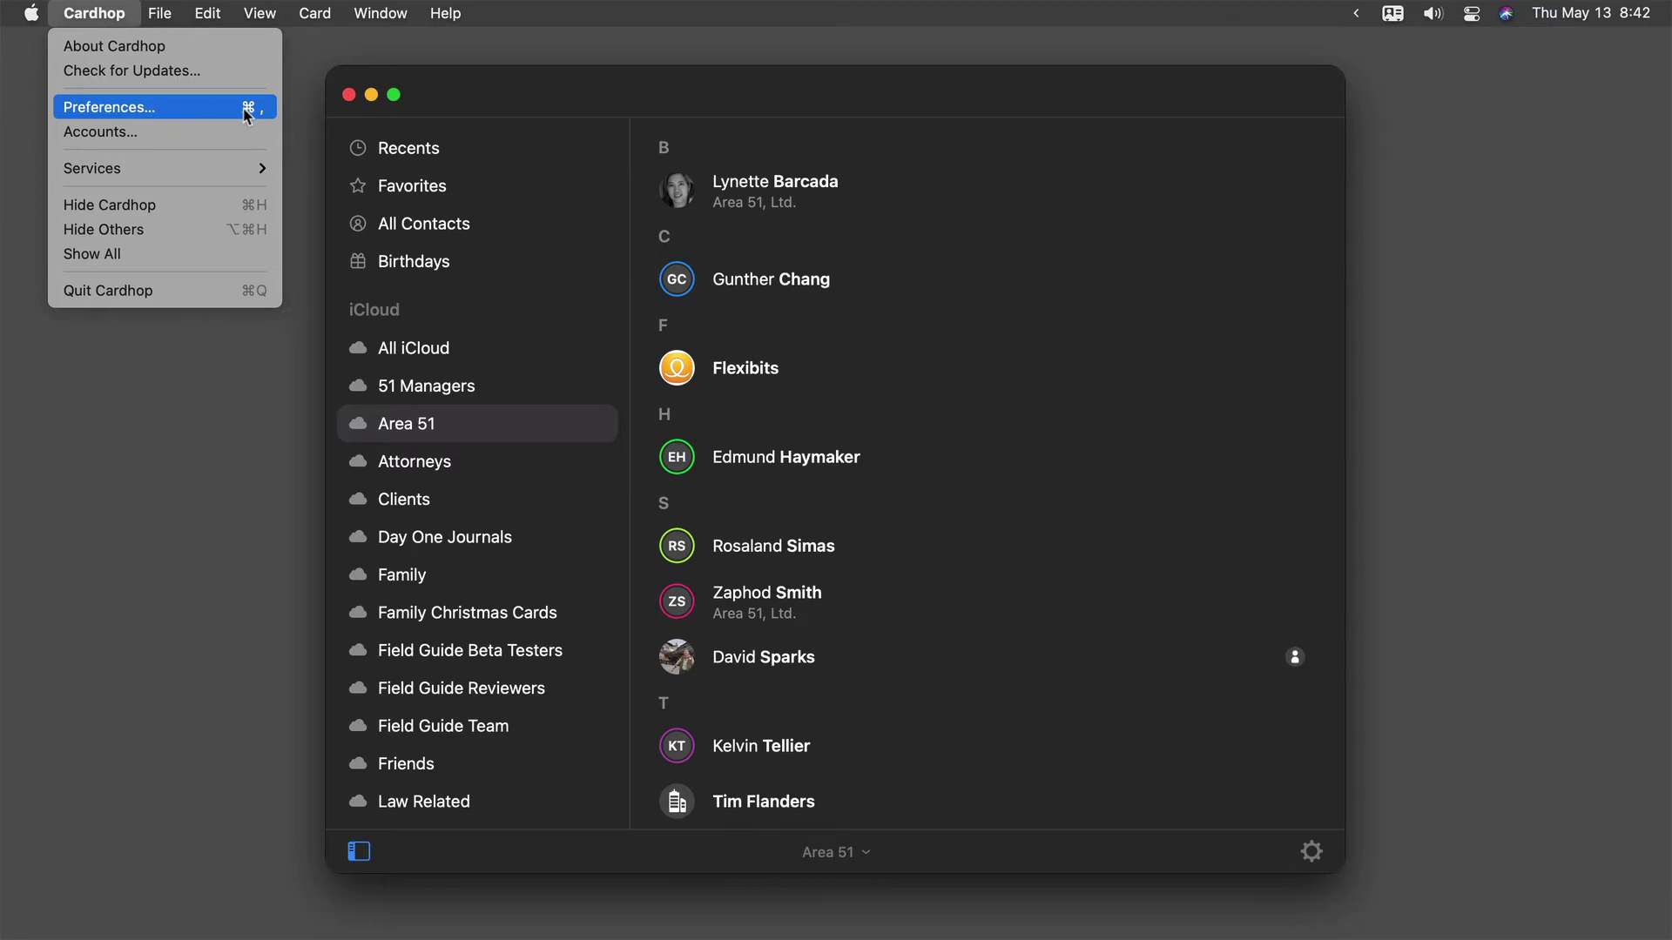
- Open Cardhop Preferences on the Widgets tab, showing the synced small FaceTime configuration
{"action": "left_click", "coordinate": [218, 108]}
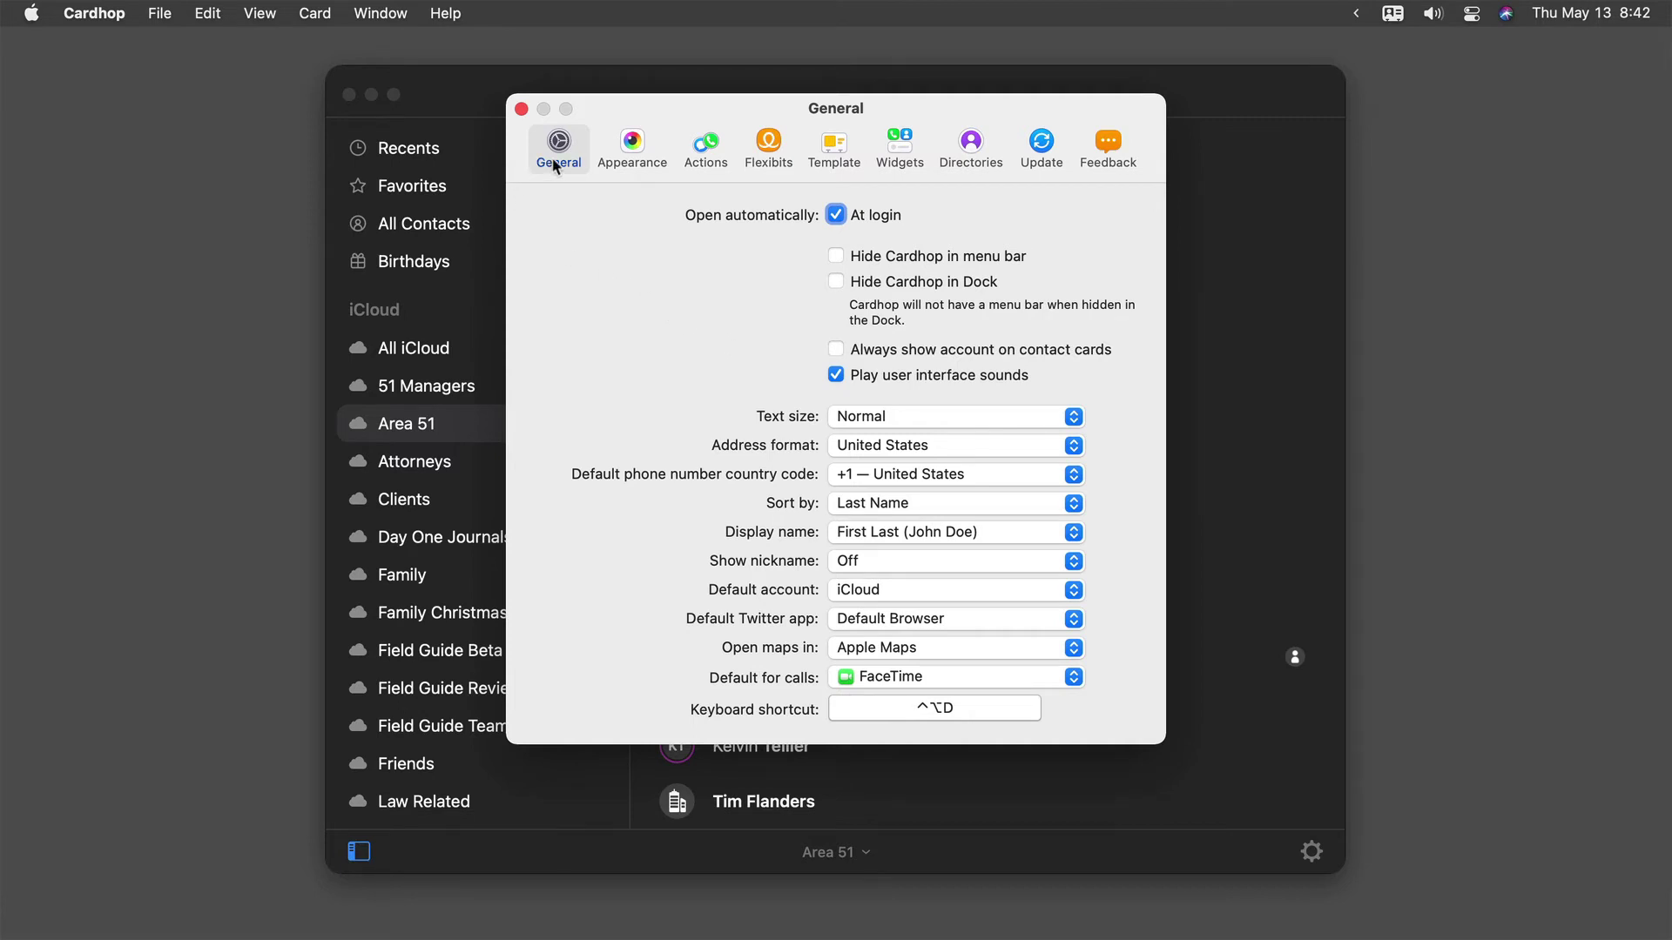
{"action": "left_click", "coordinate": [894, 154]}
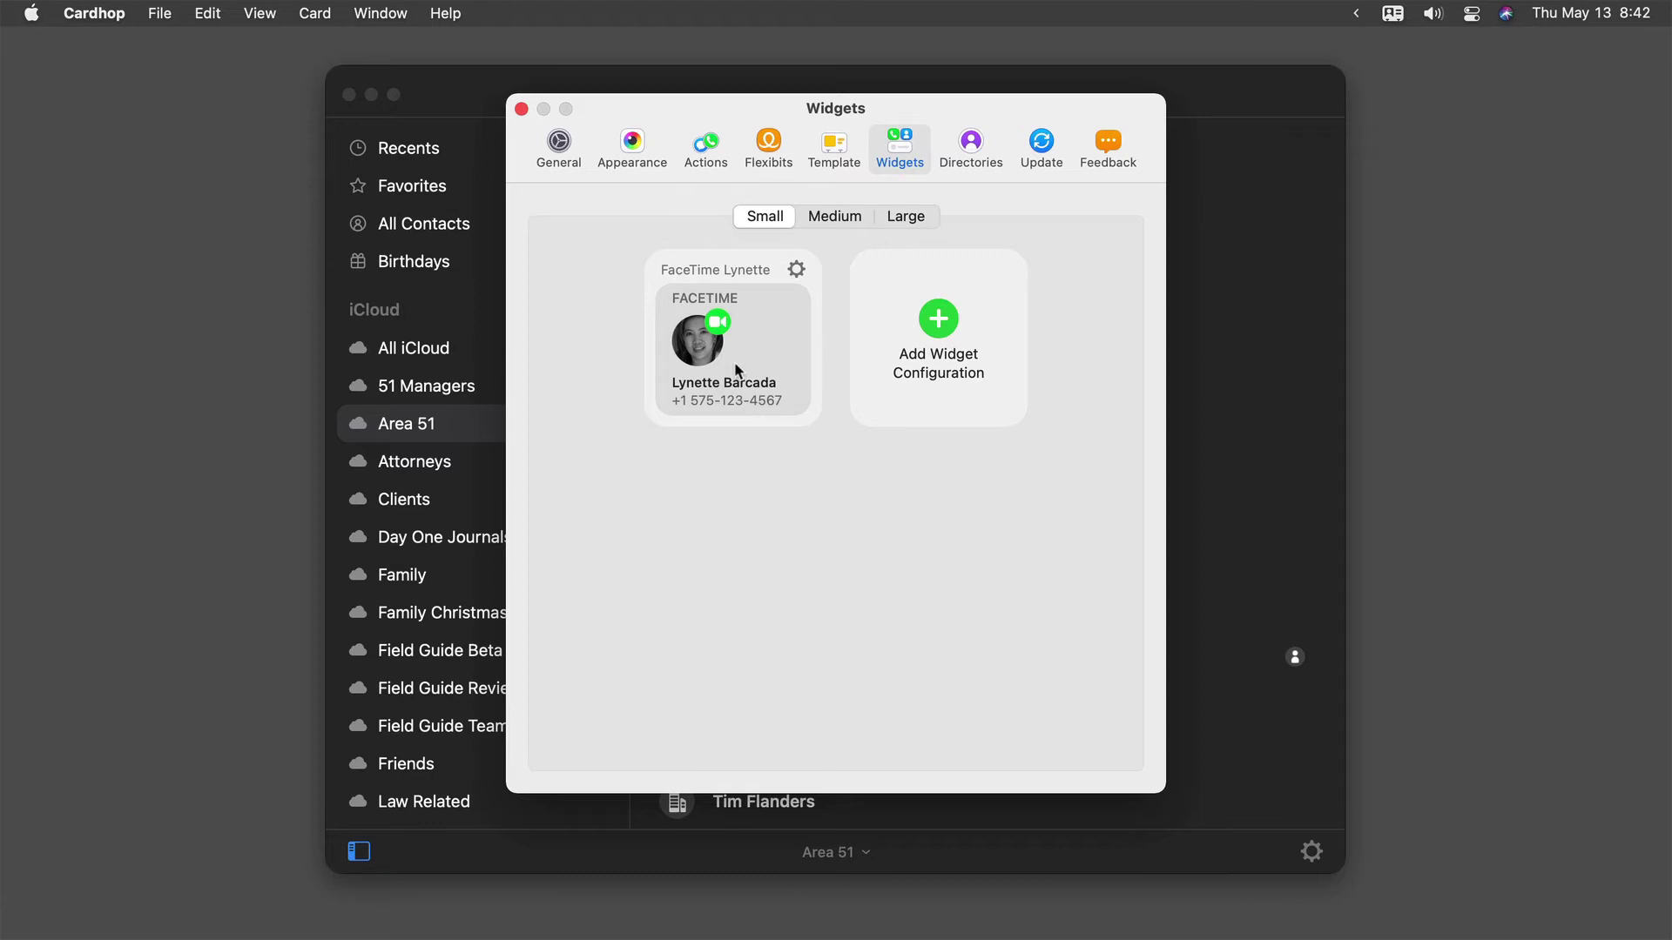
- Add a Medium Widget 1 configuration with four empty slots and begin filling the first
{"action": "left_click", "coordinate": [830, 216]}
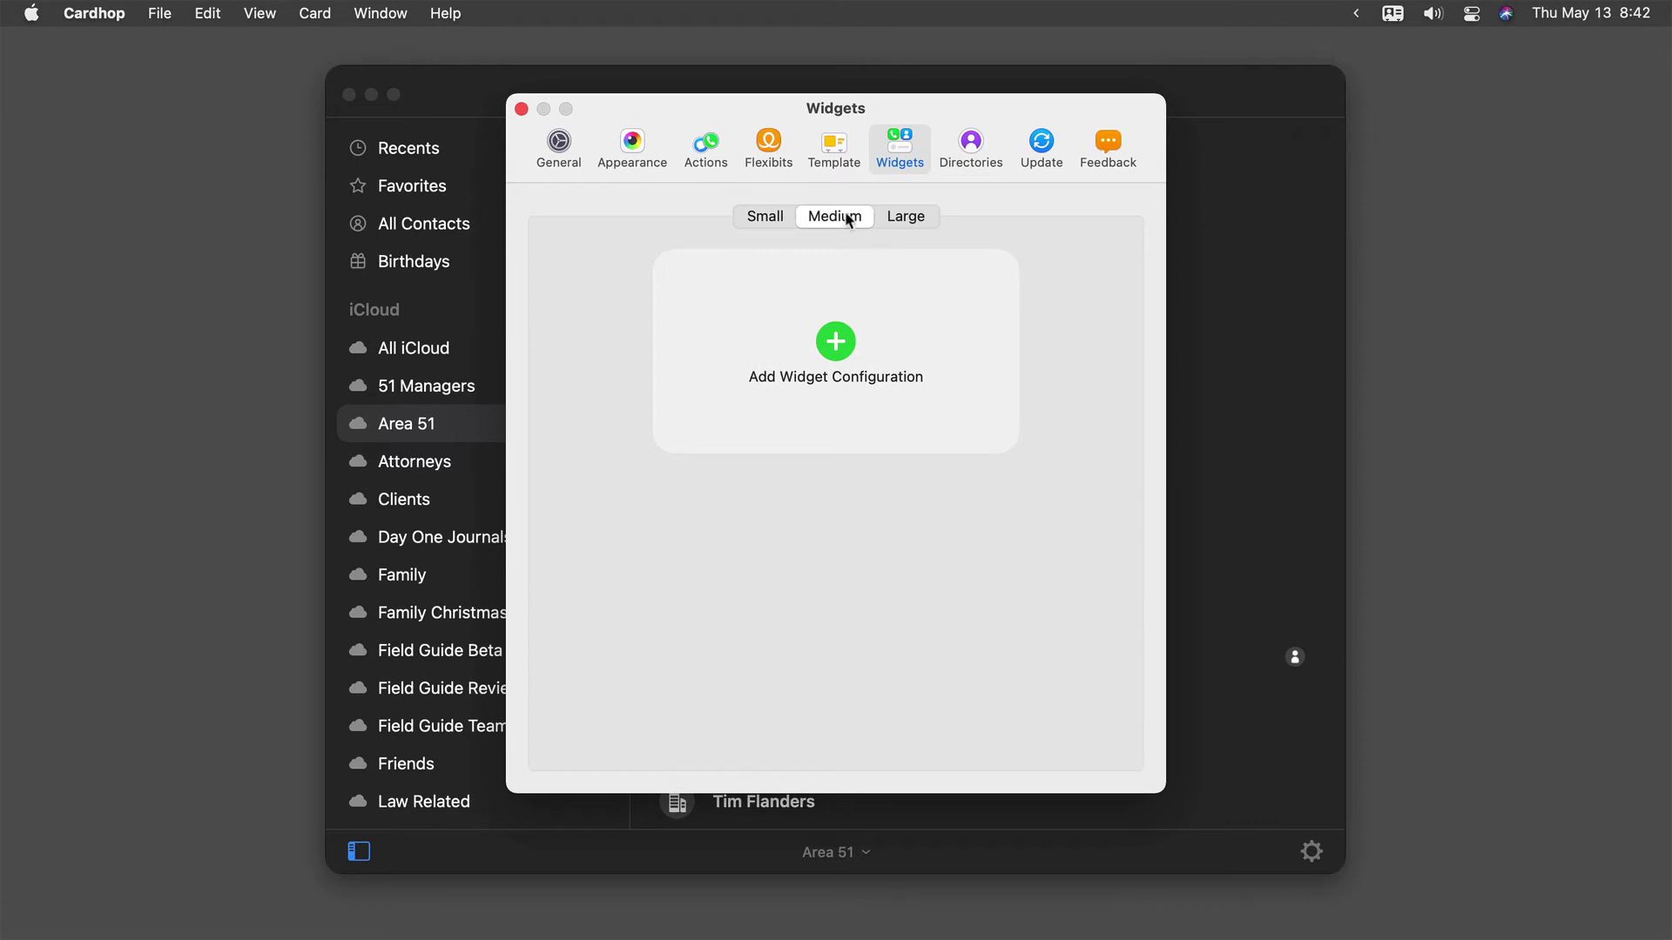
{"action": "left_click", "coordinate": [910, 219]}
{"action": "left_click", "coordinate": [754, 220]}
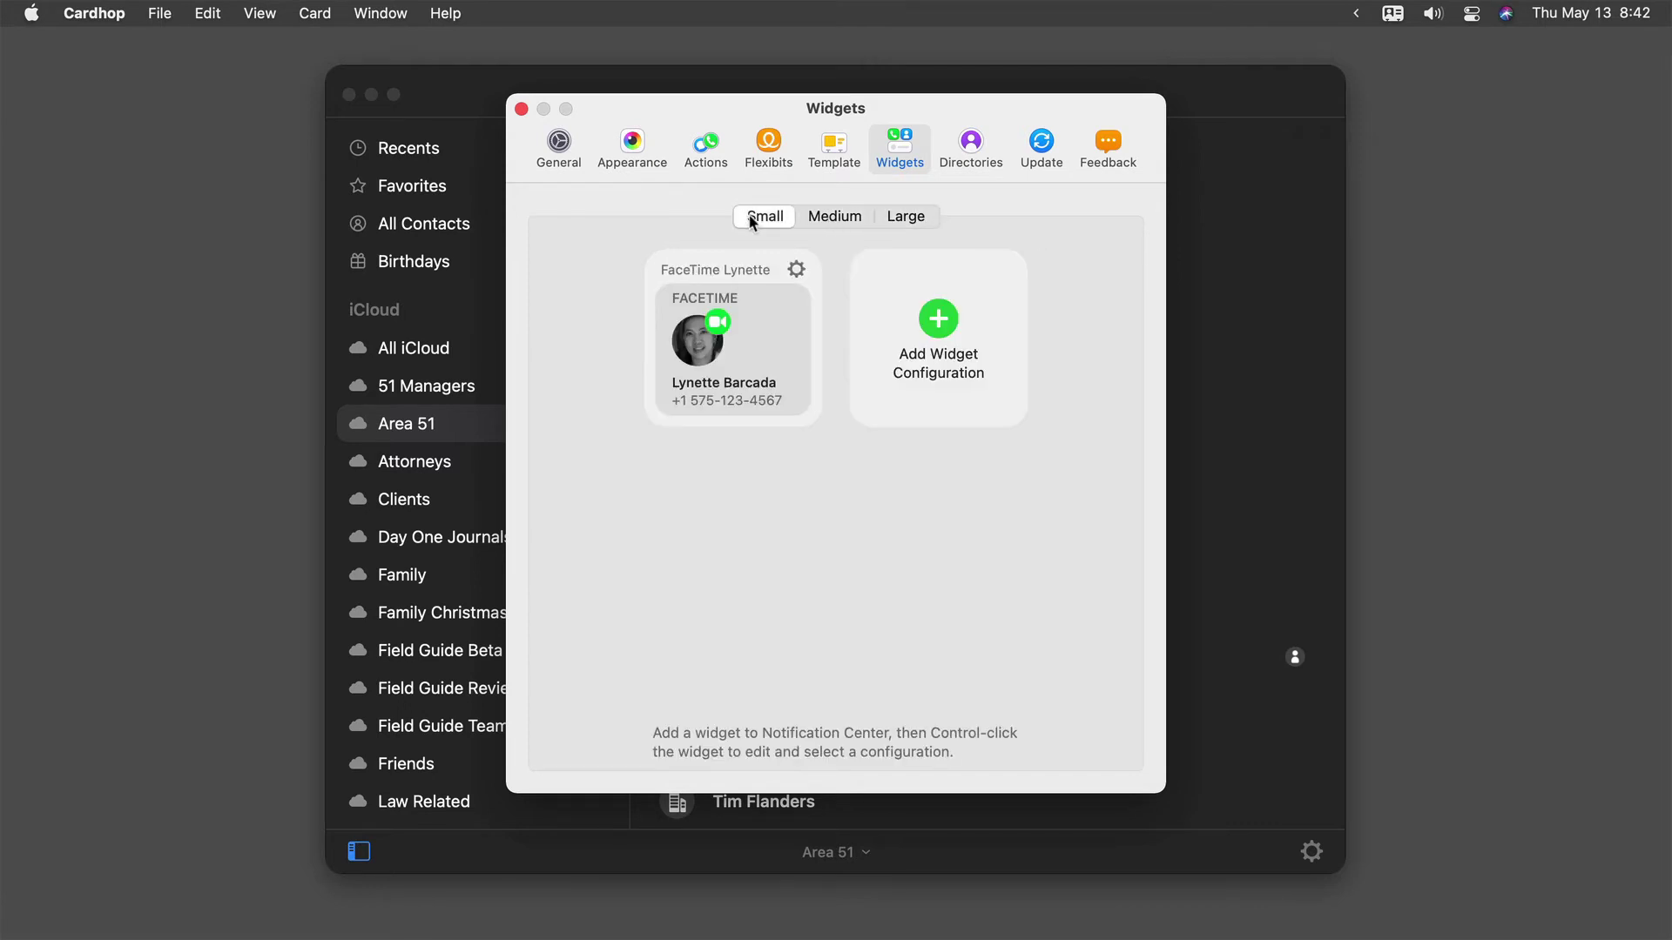
{"action": "left_click", "coordinate": [836, 225]}
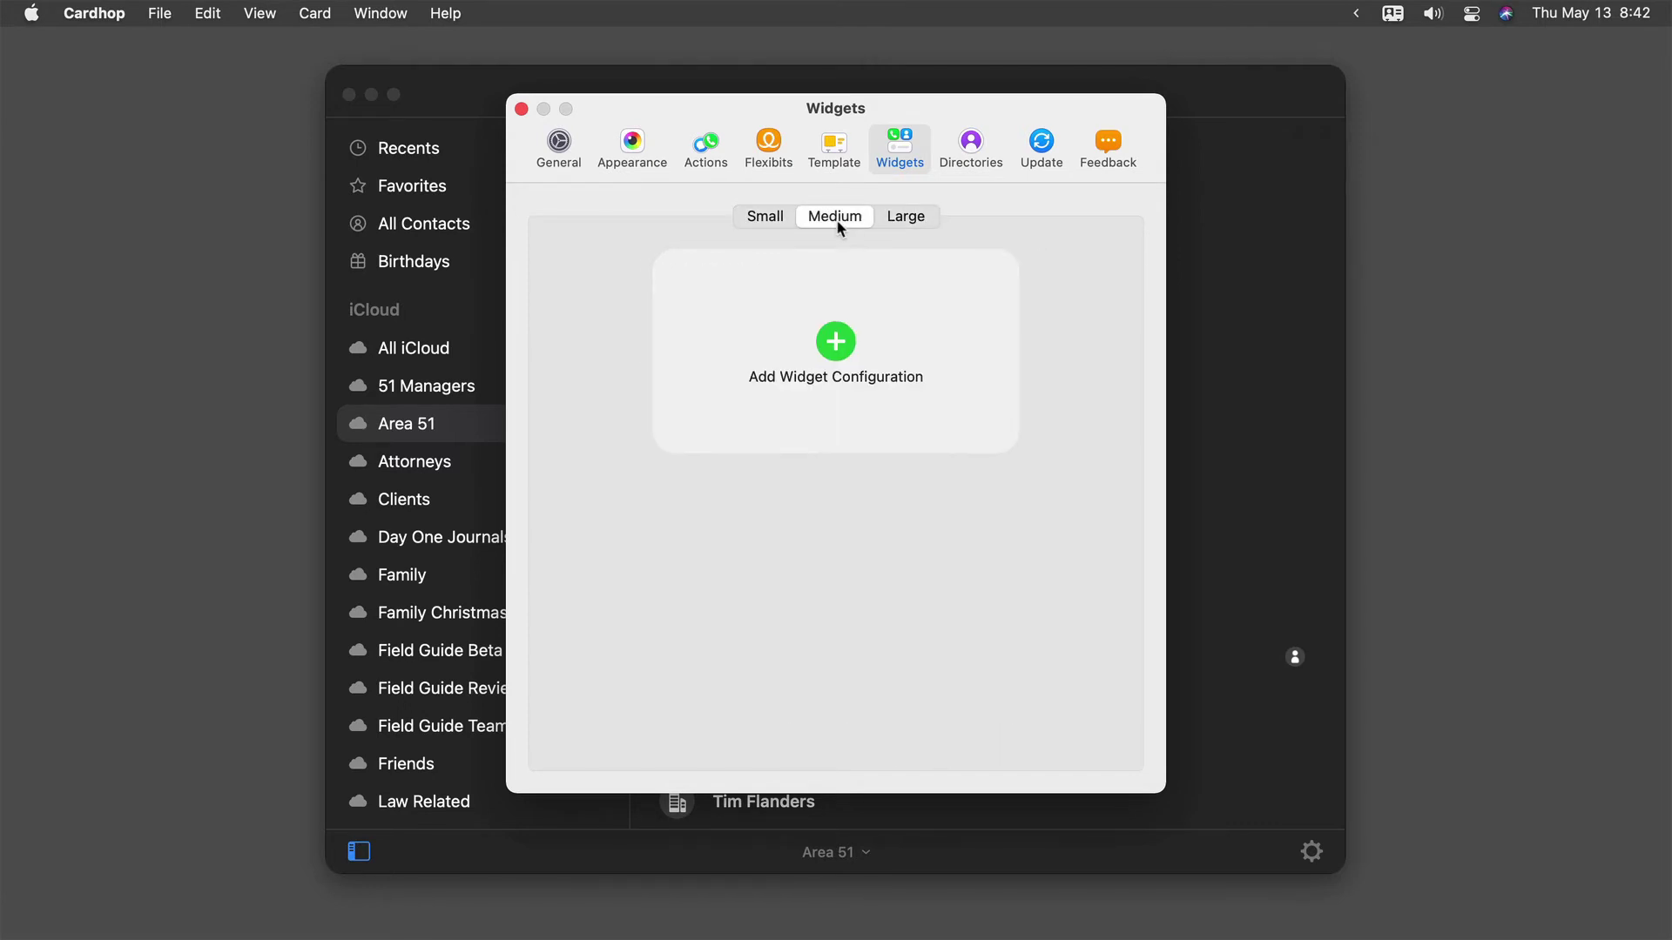
{"action": "left_click", "coordinate": [837, 342]}
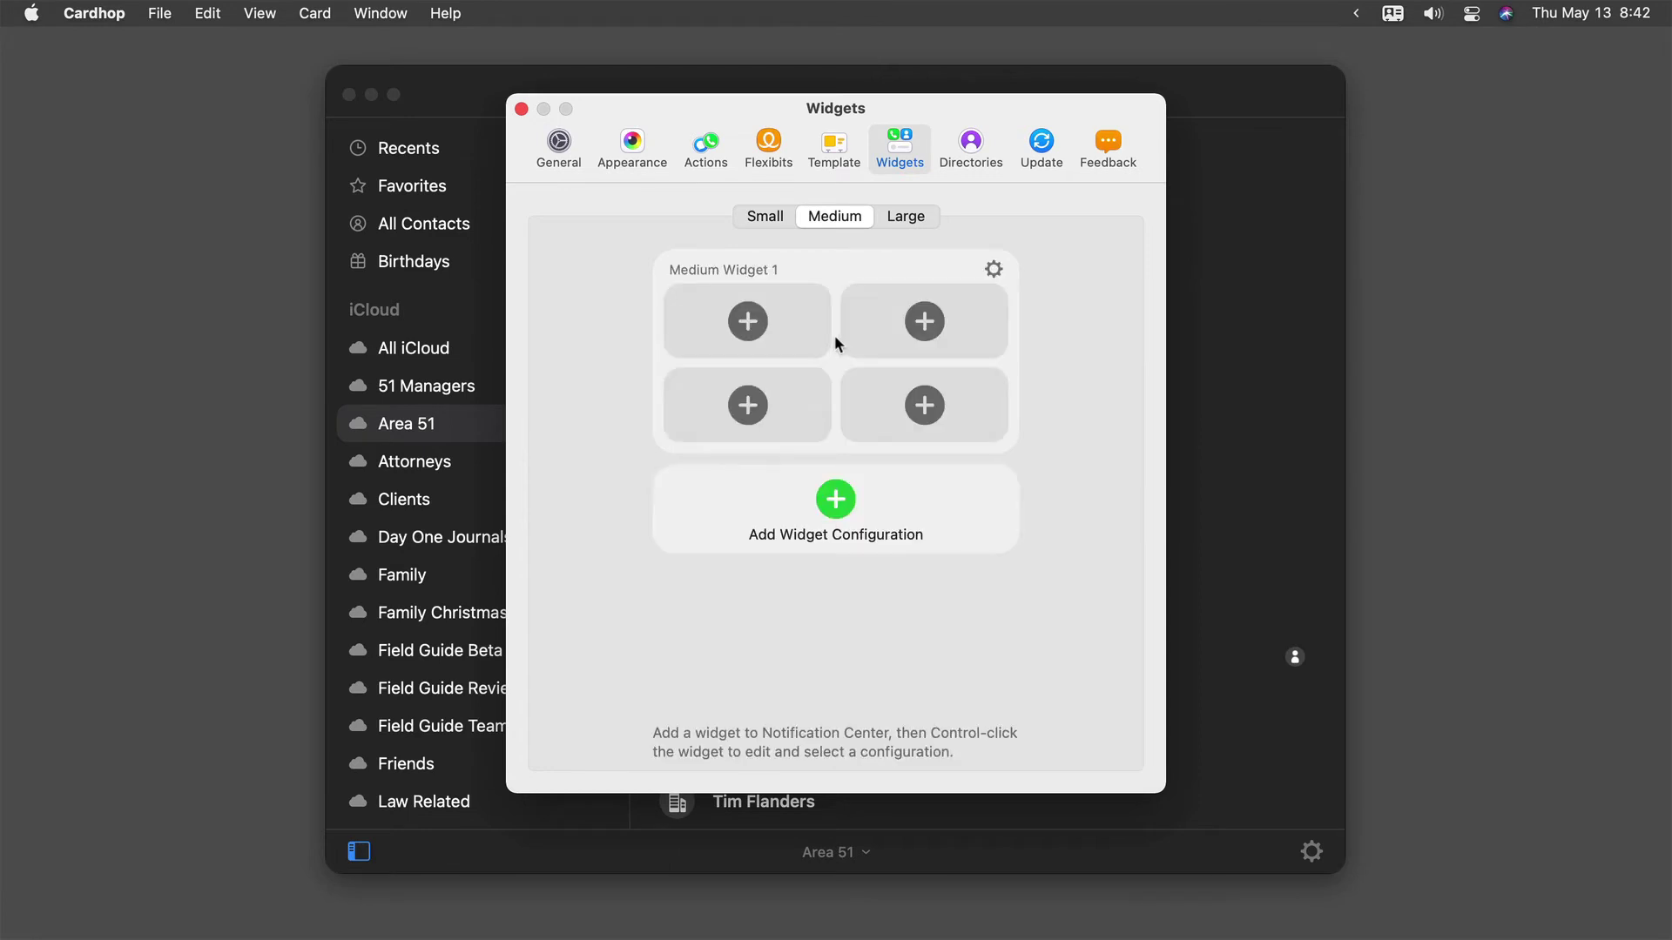
{"action": "left_click", "coordinate": [736, 323]}
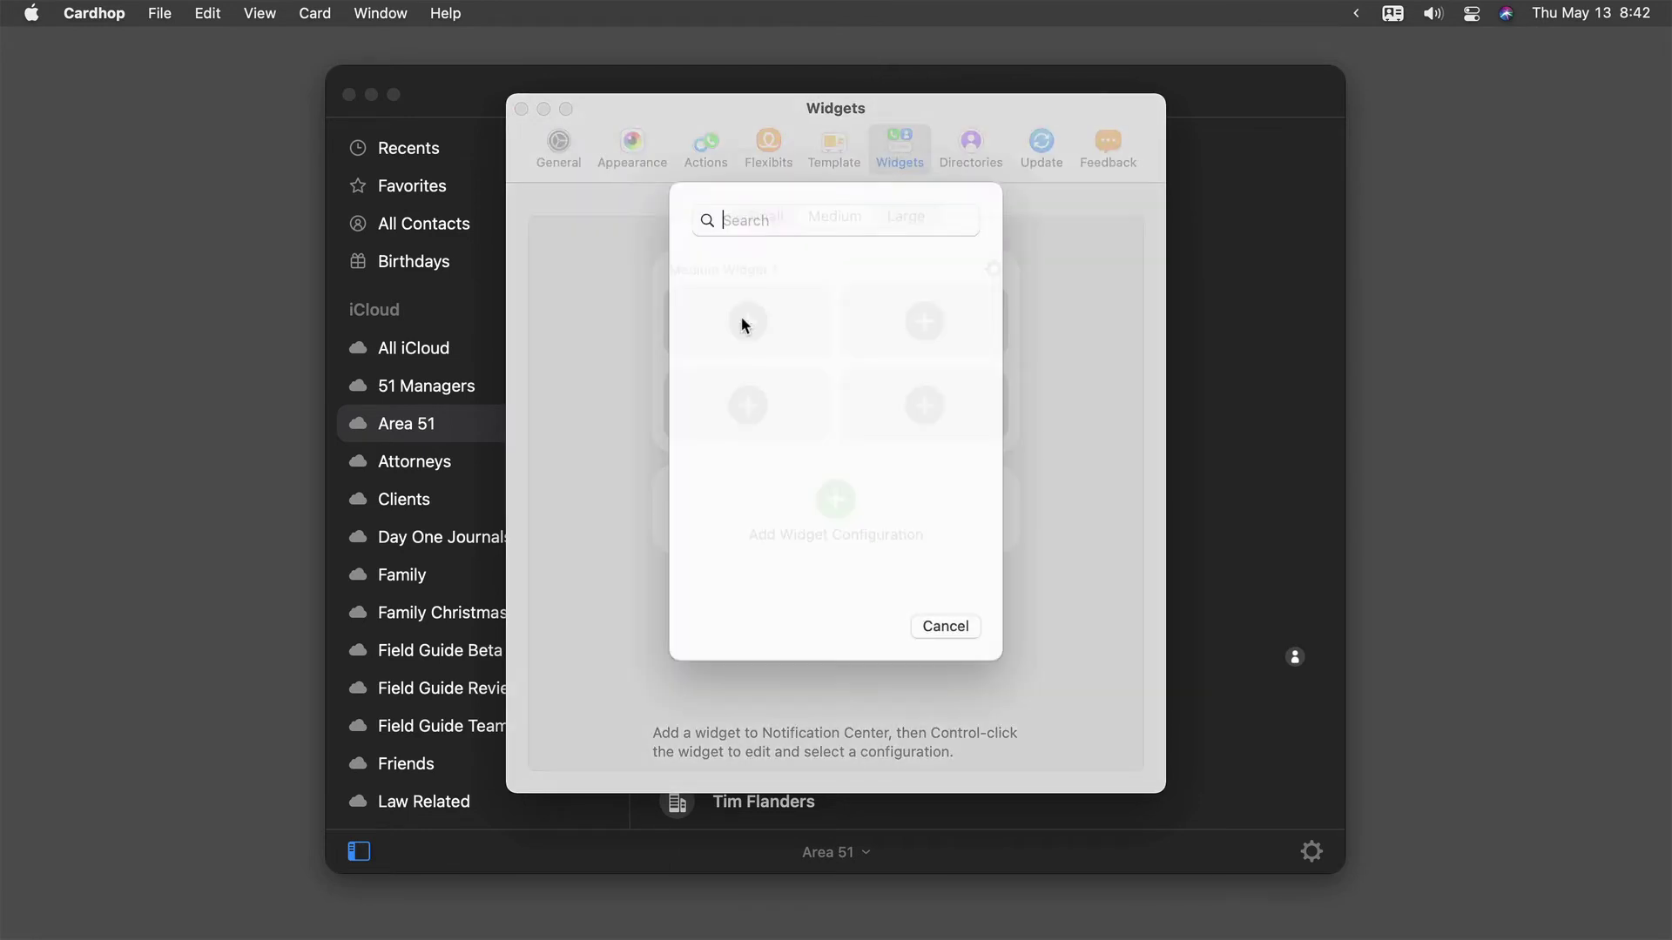
- Fill the top slots: one contact with Directions, another with iMessage to their mobile
{"action": "type", "text": "lynette"}
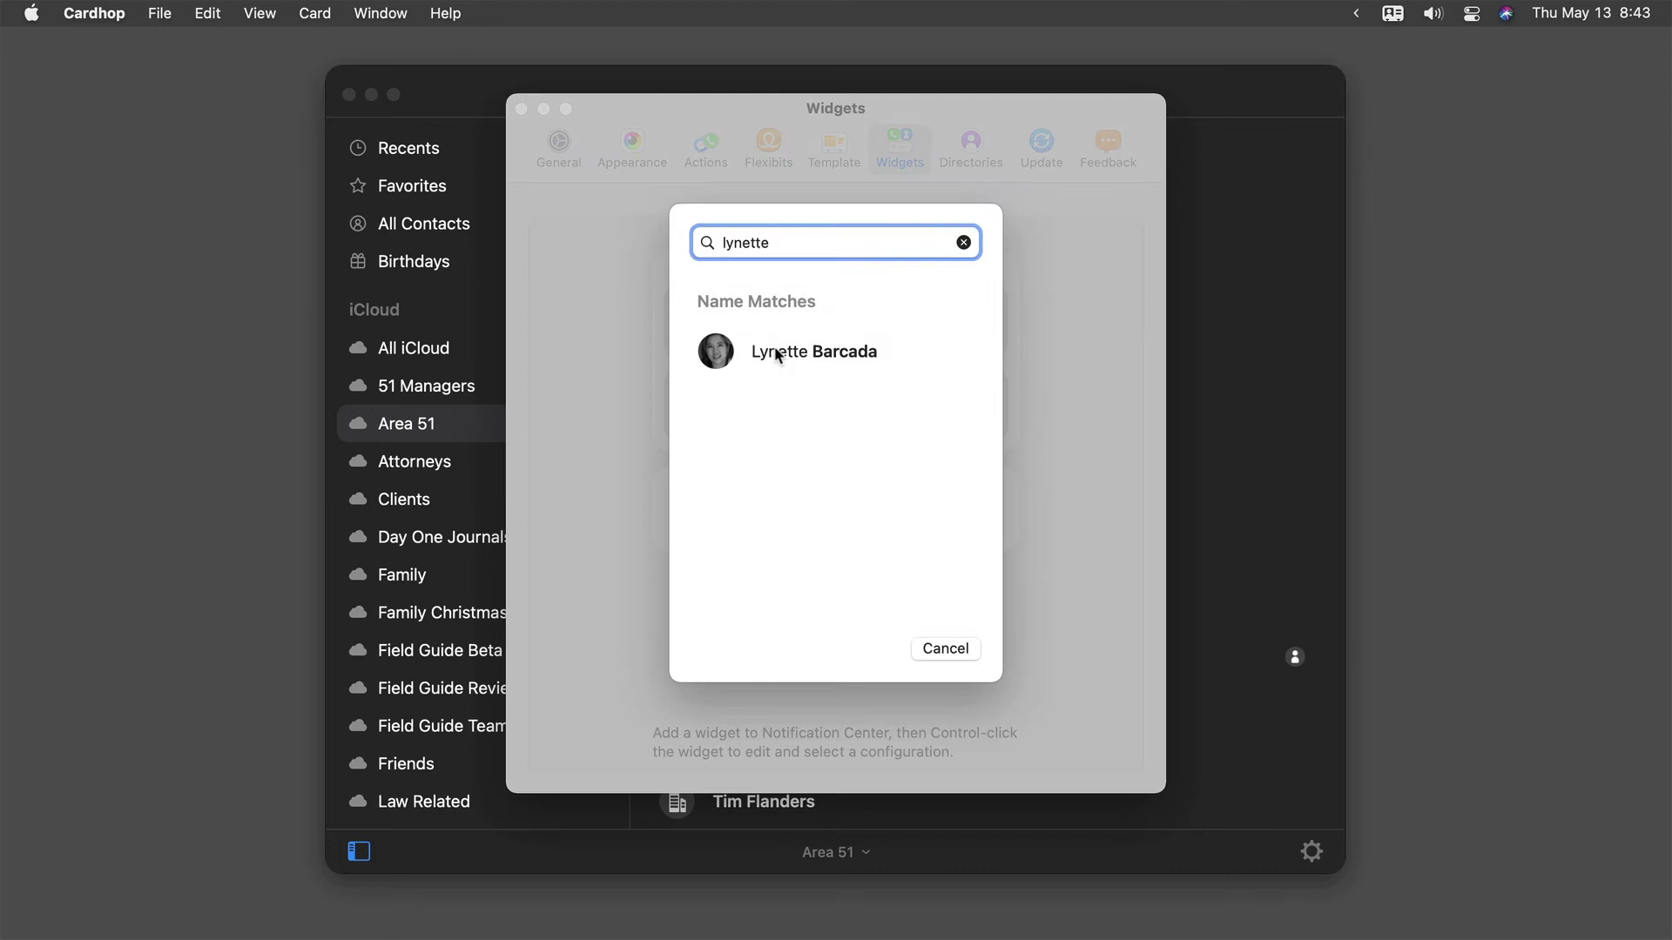
{"action": "left_click", "coordinate": [777, 352]}
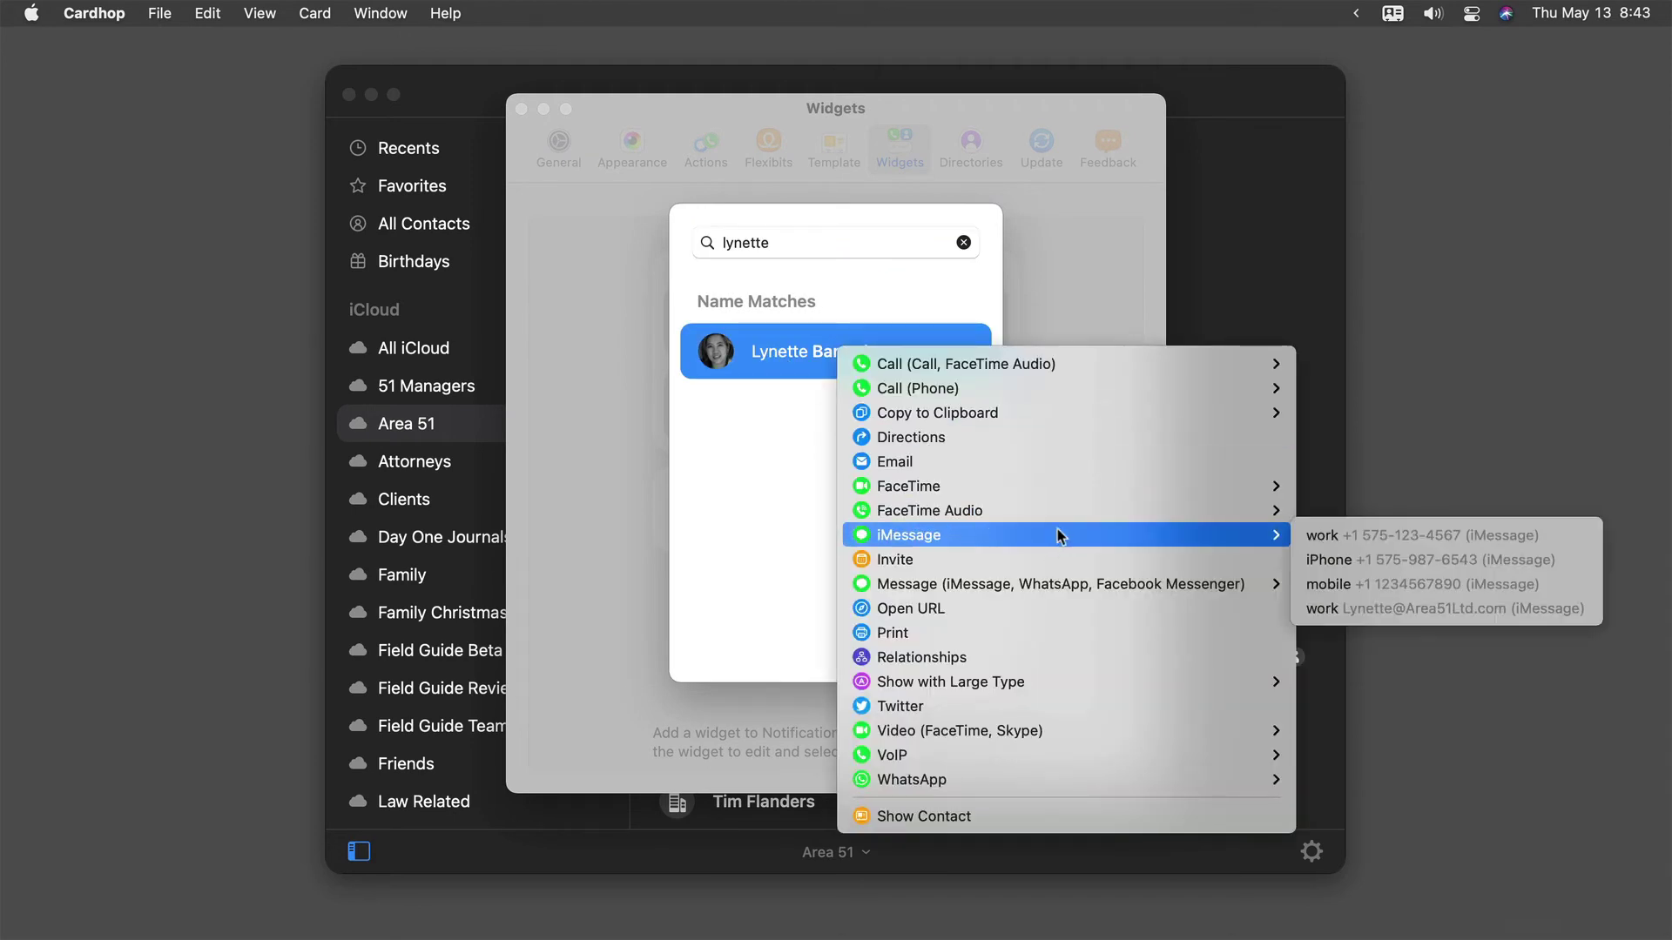
{"action": "left_click", "coordinate": [914, 437]}
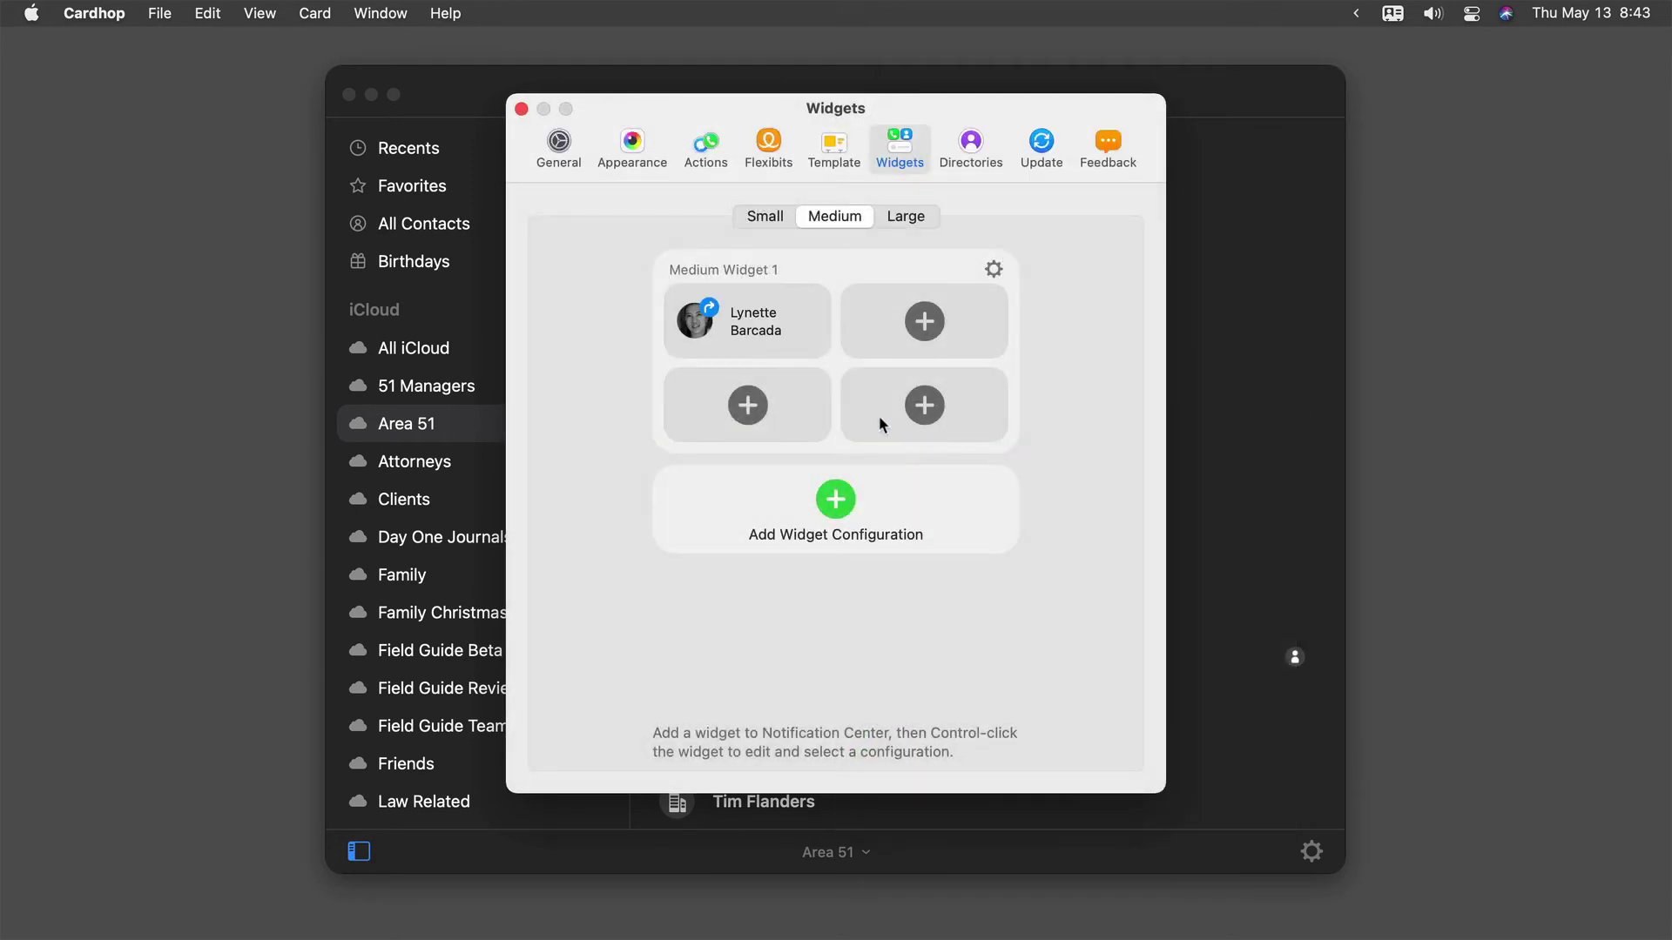
{"action": "left_click", "coordinate": [923, 329]}
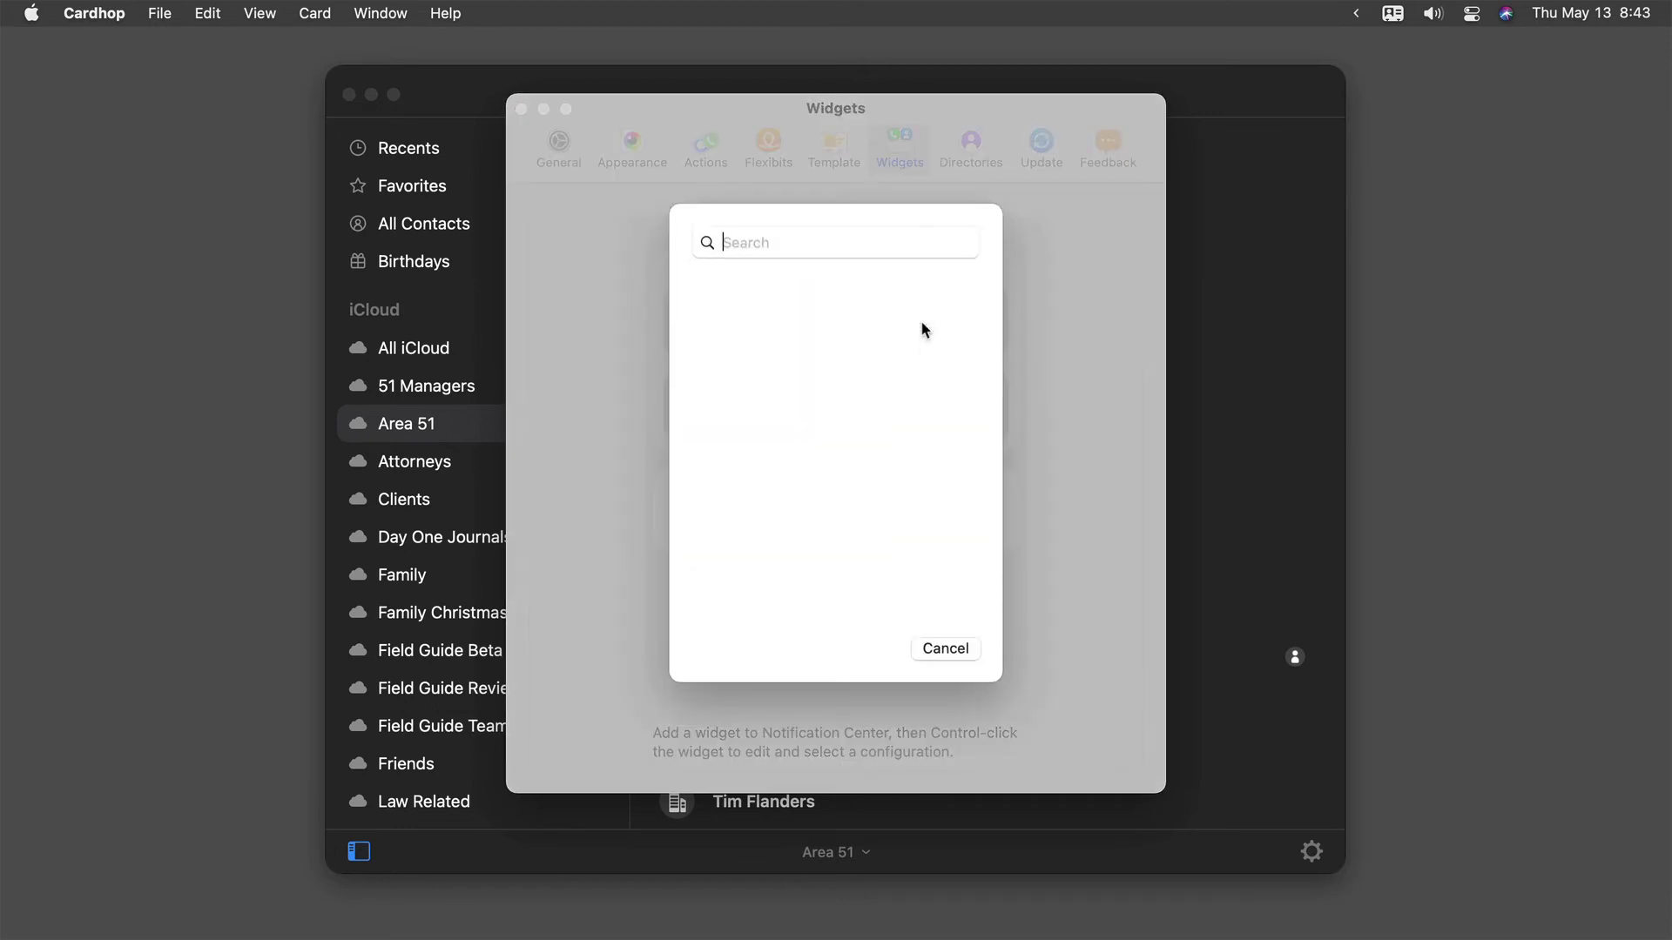
{"action": "type", "text": "gunther"}
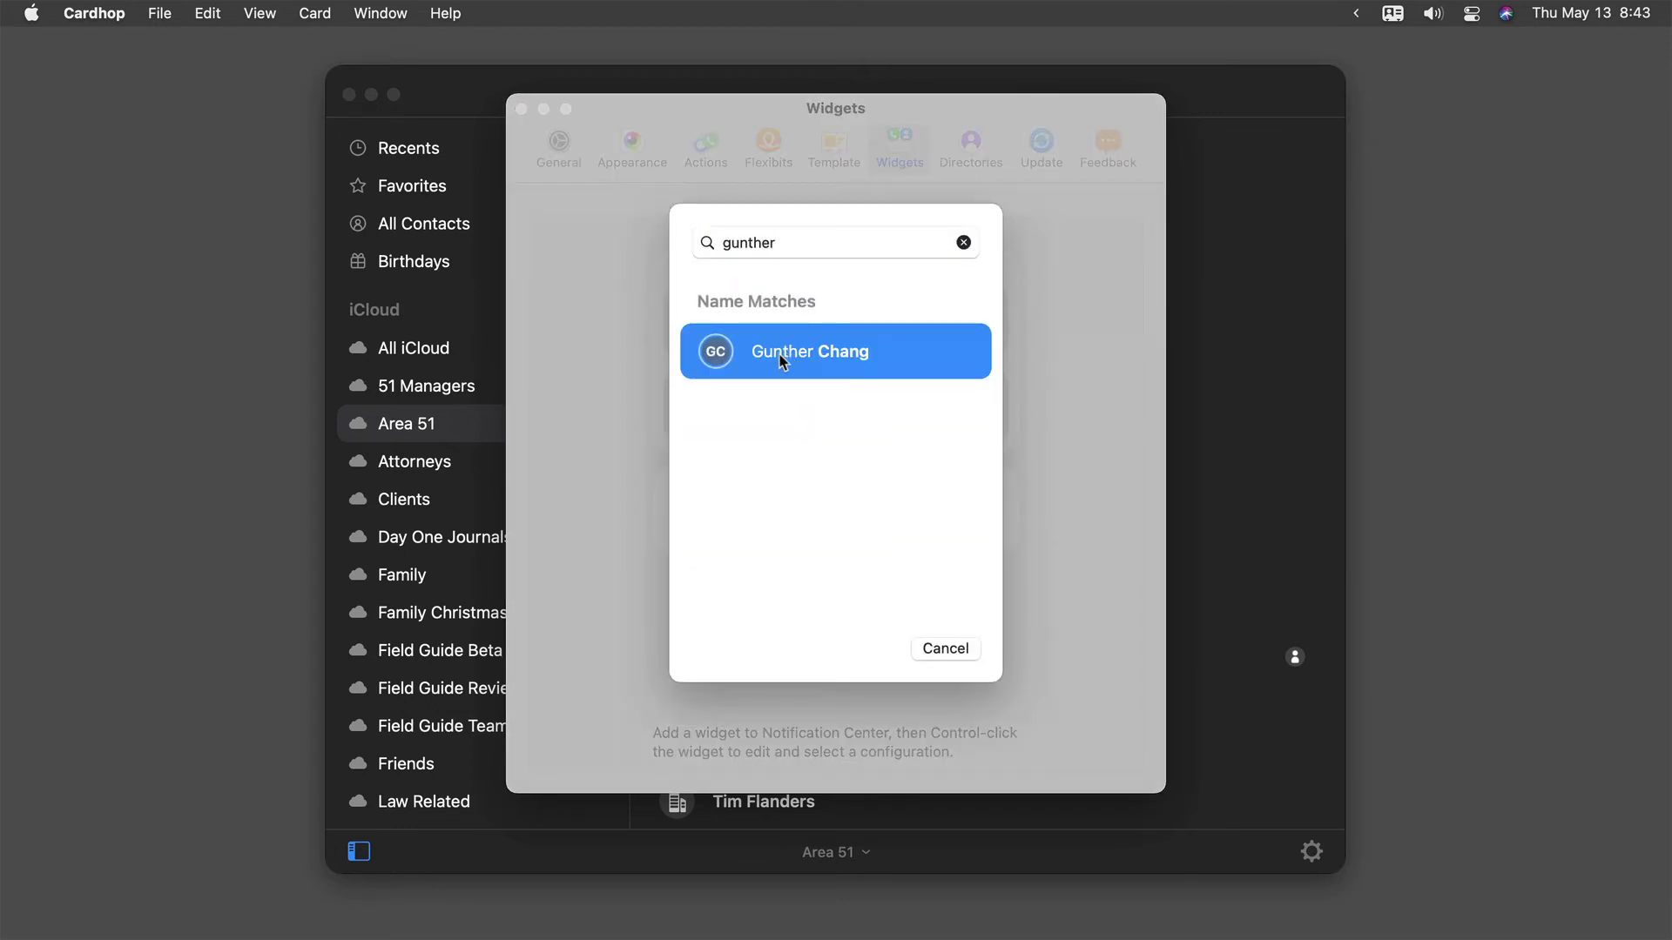
{"action": "left_click", "coordinate": [836, 350]}
{"action": "mouse_move", "coordinate": [965, 522]}
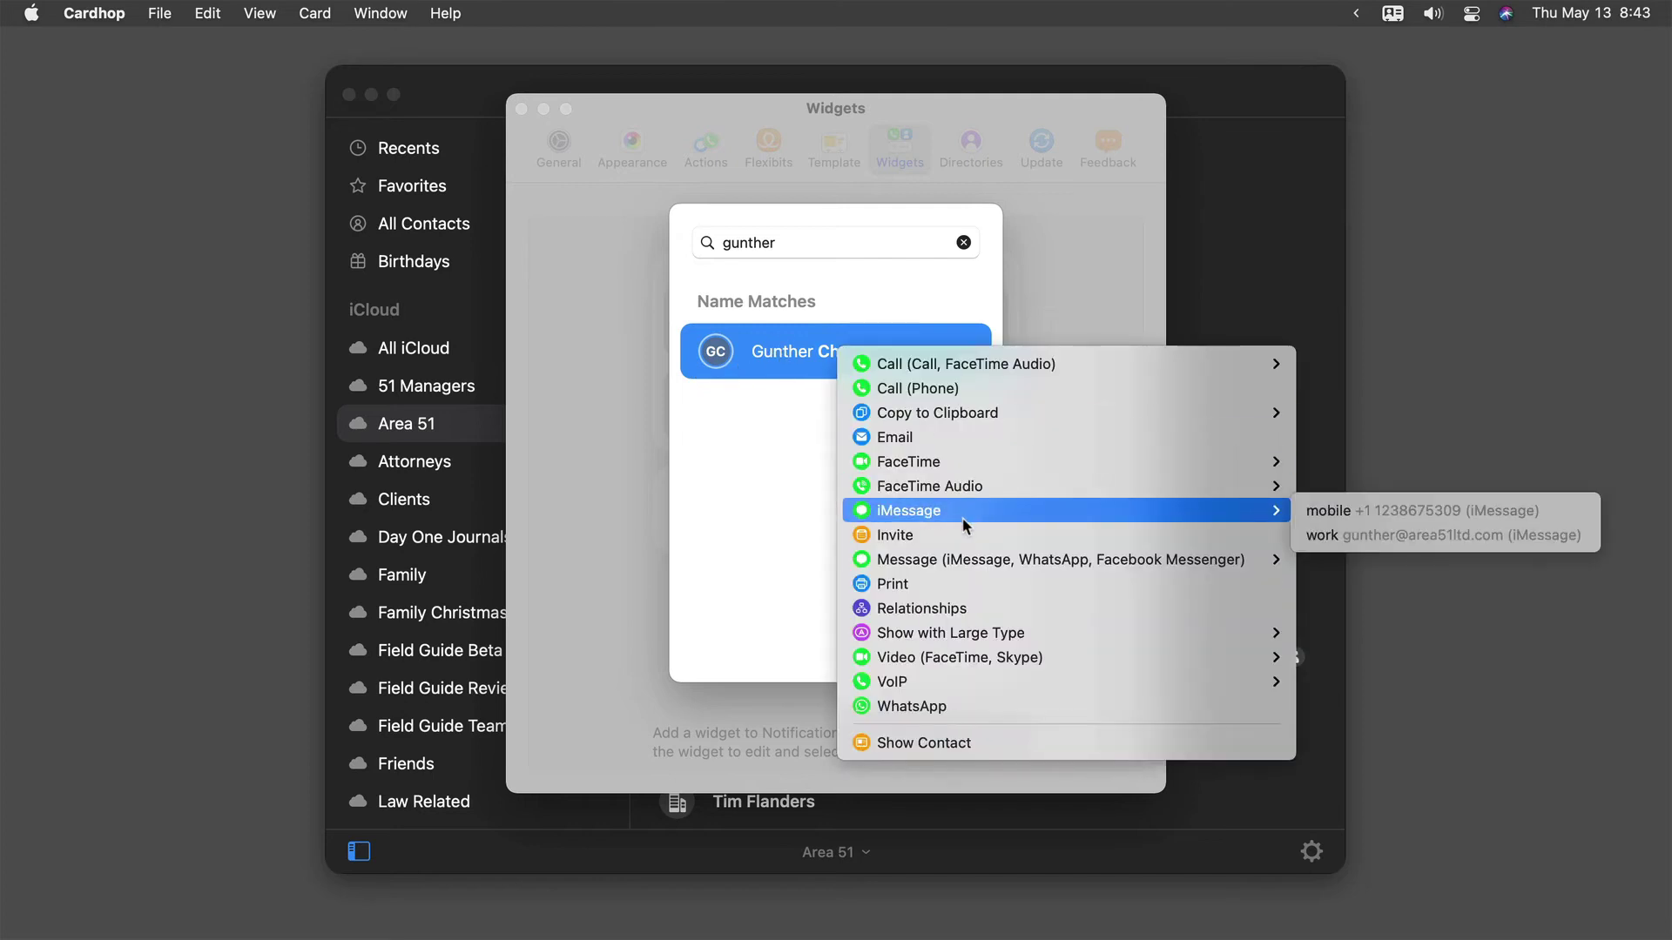
{"action": "left_click", "coordinate": [1395, 503]}
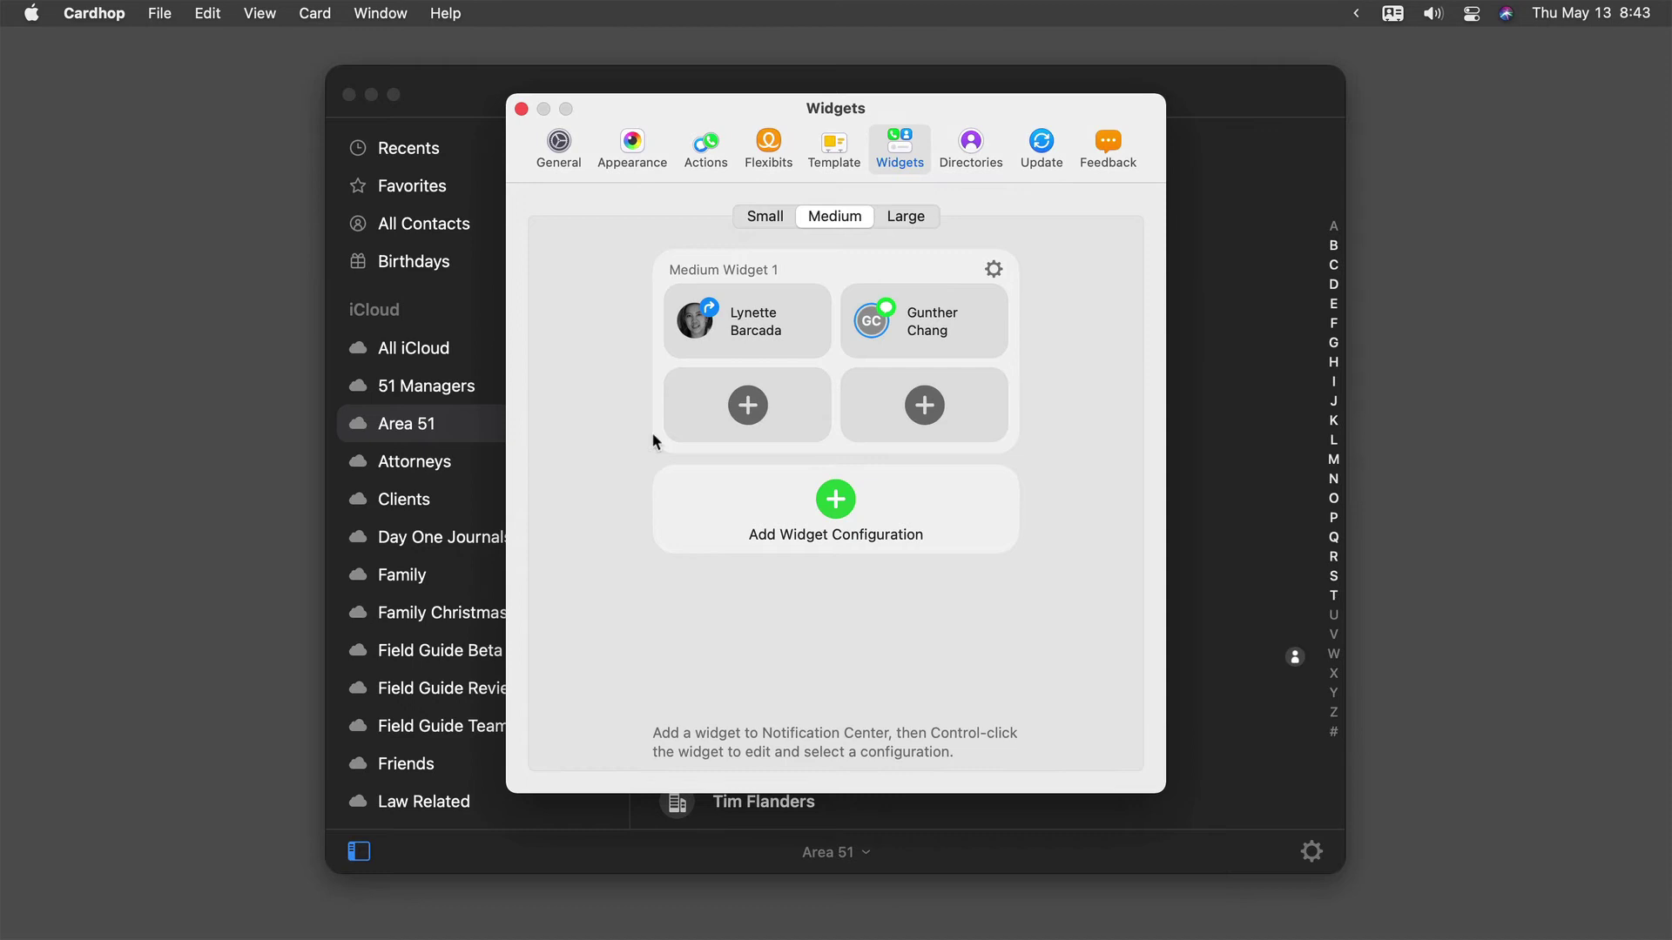
- Fill the bottom two slots with two more contacts, each assigned the Email action
{"action": "left_click", "coordinate": [776, 421]}
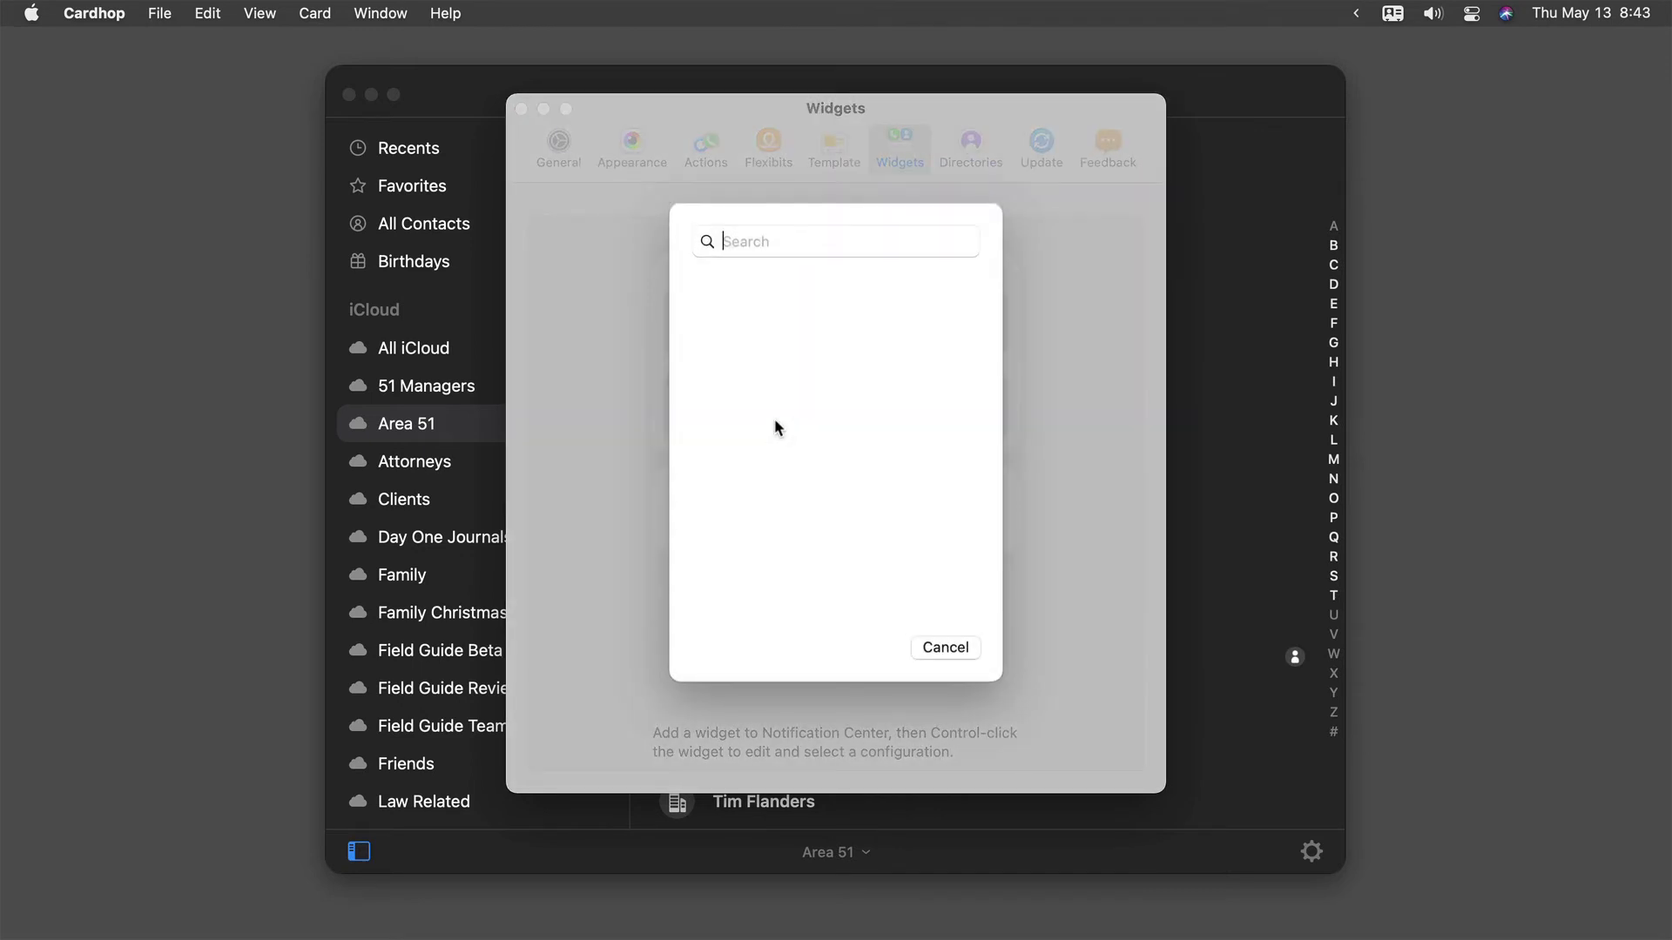
{"action": "type", "text": "tellier"}
{"action": "left_click", "coordinate": [806, 355]}
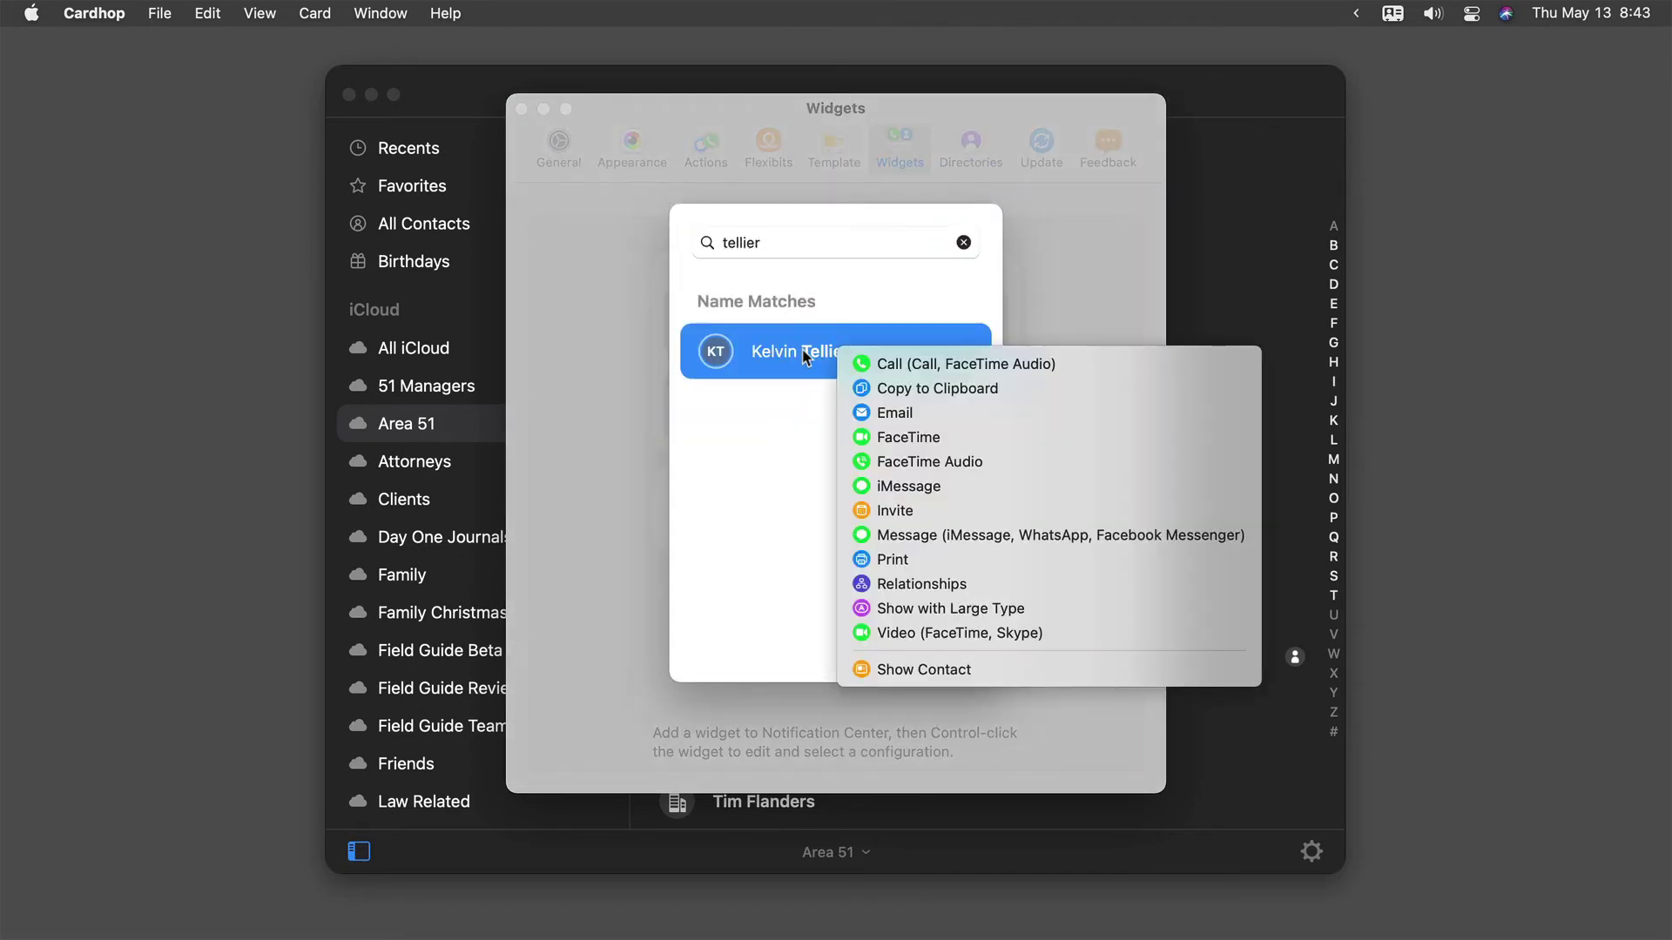
{"action": "left_click", "coordinate": [867, 415]}
{"action": "left_click", "coordinate": [925, 403]}
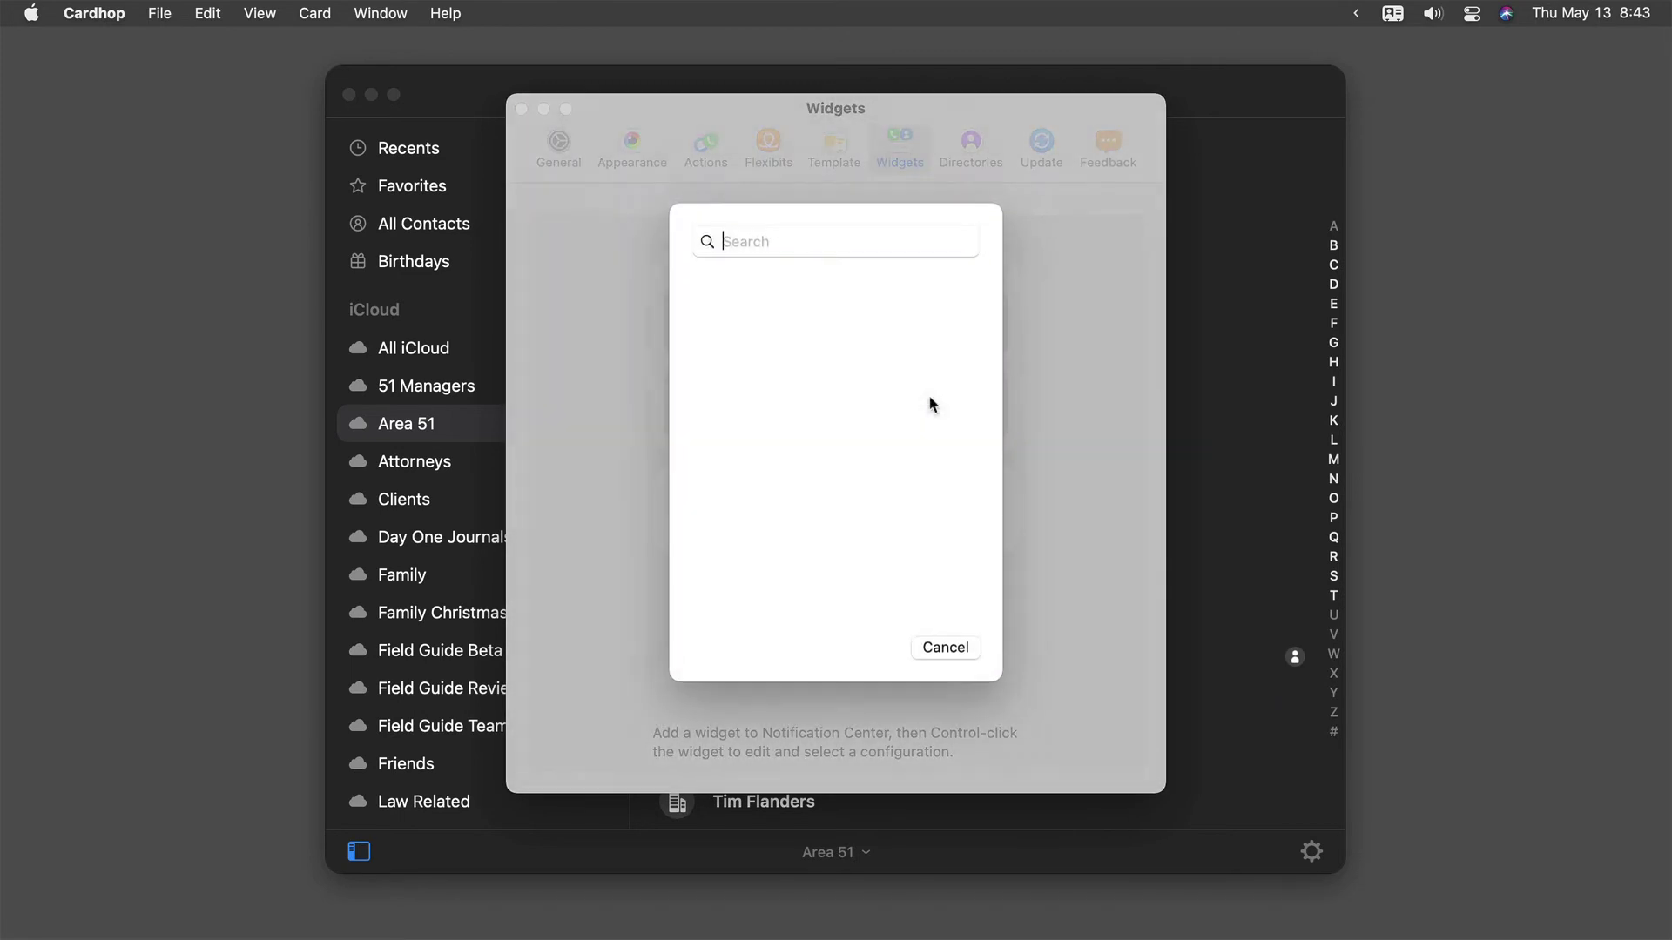
{"action": "type", "text": "joanna"}
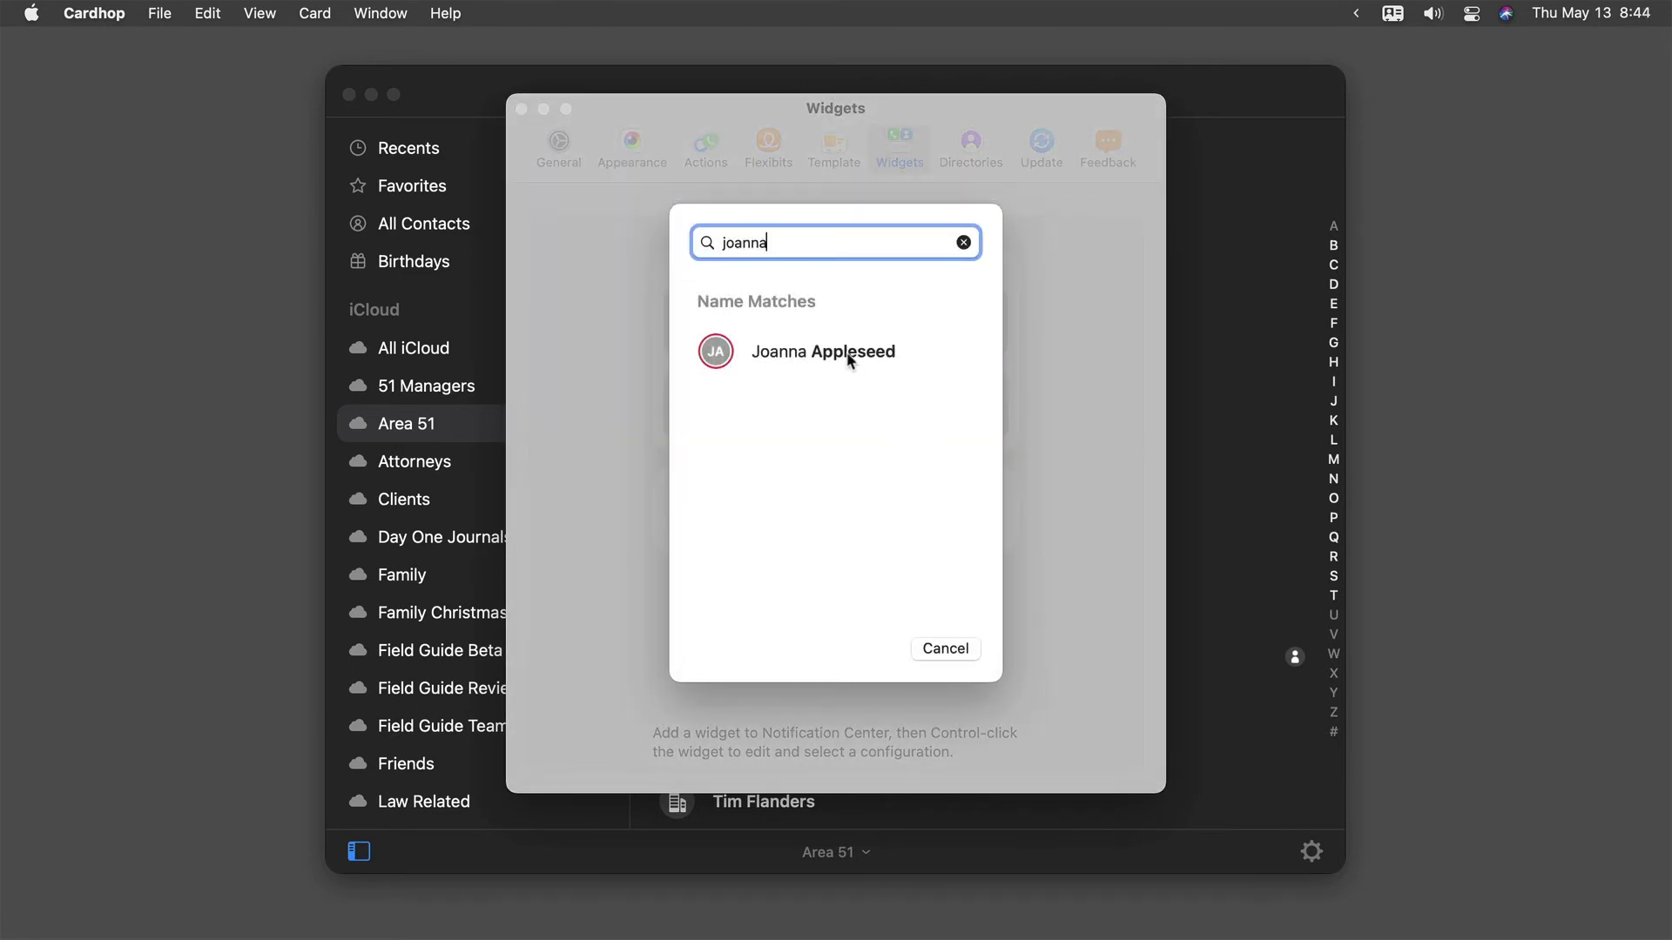
{"action": "left_click", "coordinate": [846, 352]}
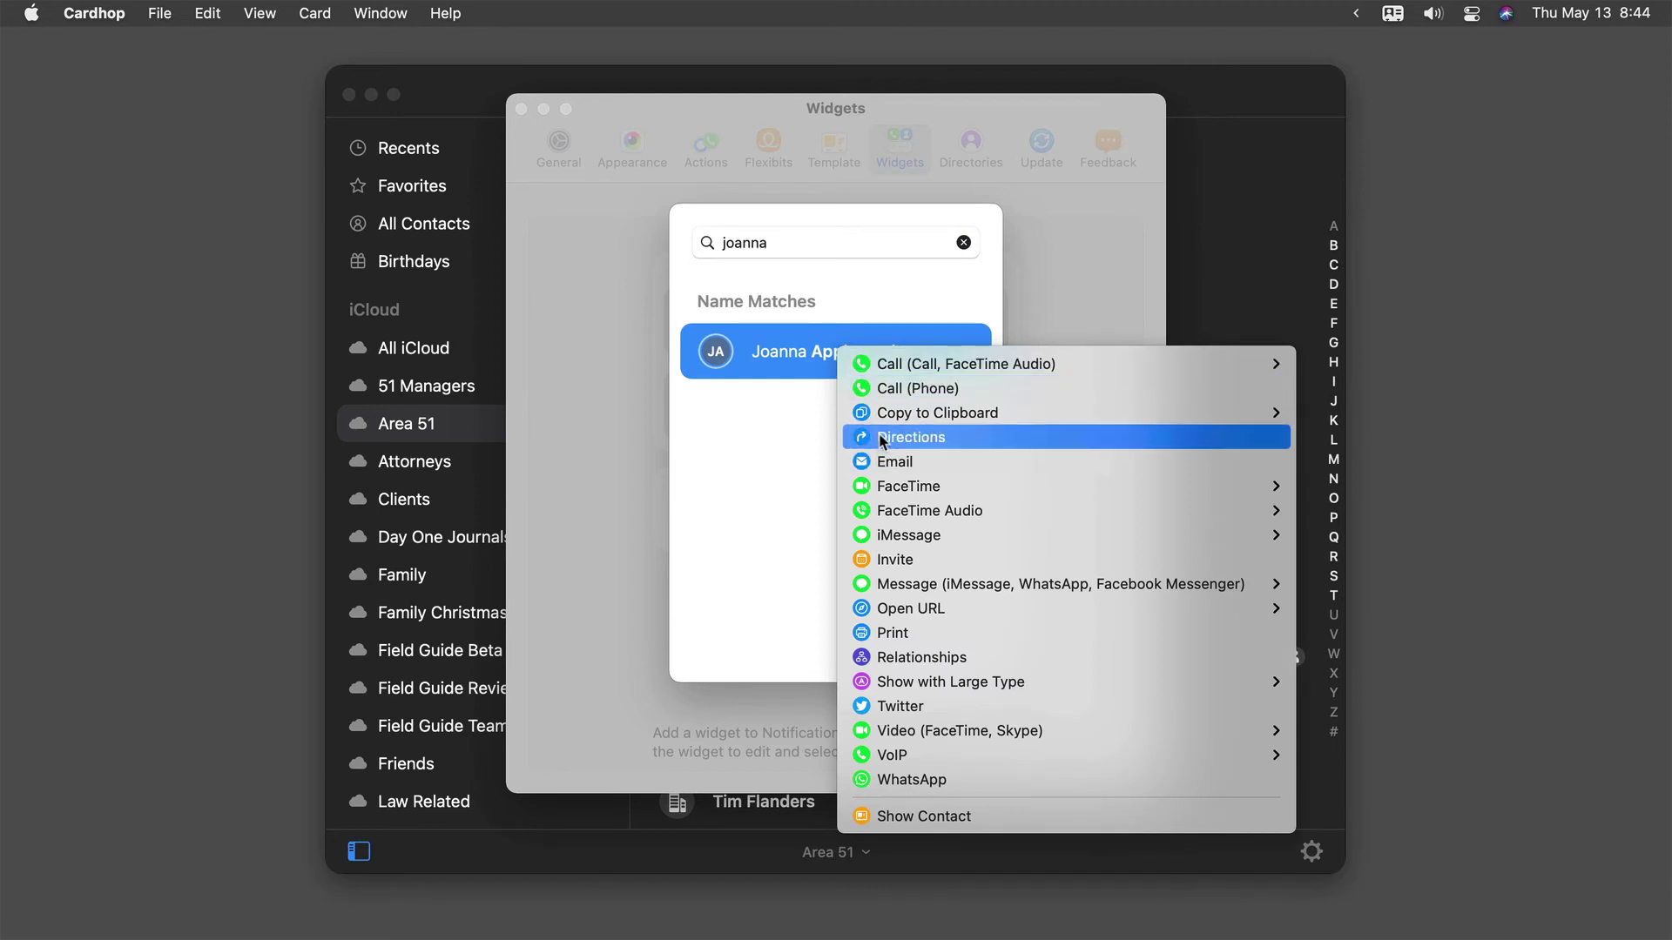
{"action": "left_click", "coordinate": [887, 463]}
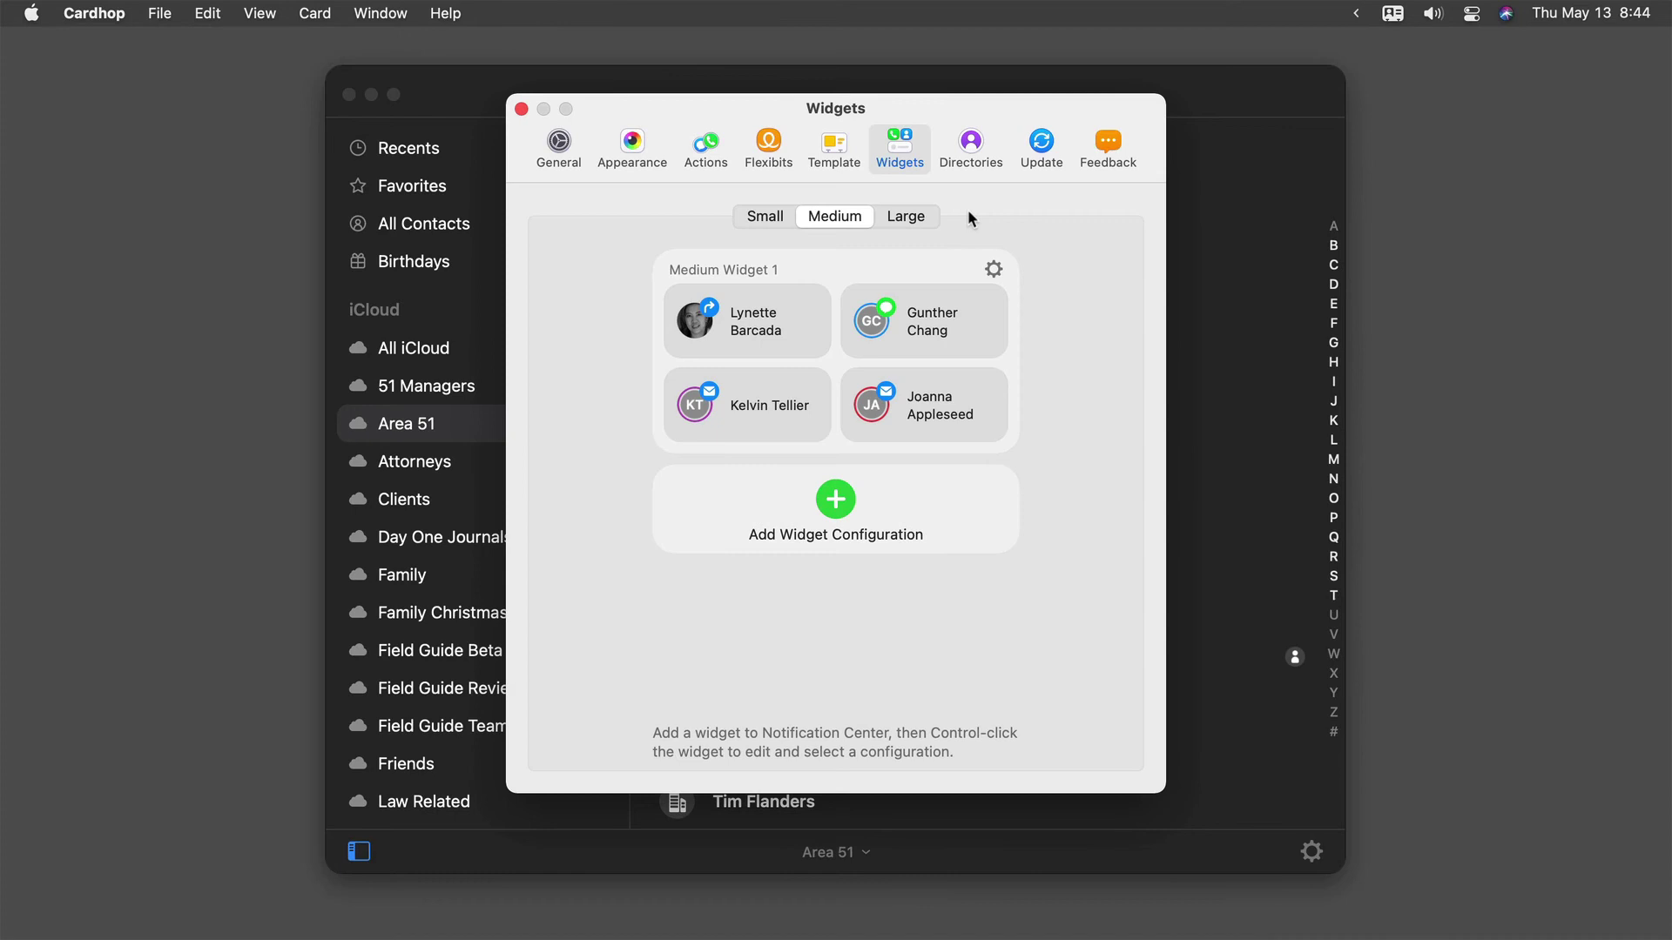
- Rename Medium Widget 1 to 'Key Contacts' via its gear menu's Rename option
{"action": "left_click", "coordinate": [993, 269]}
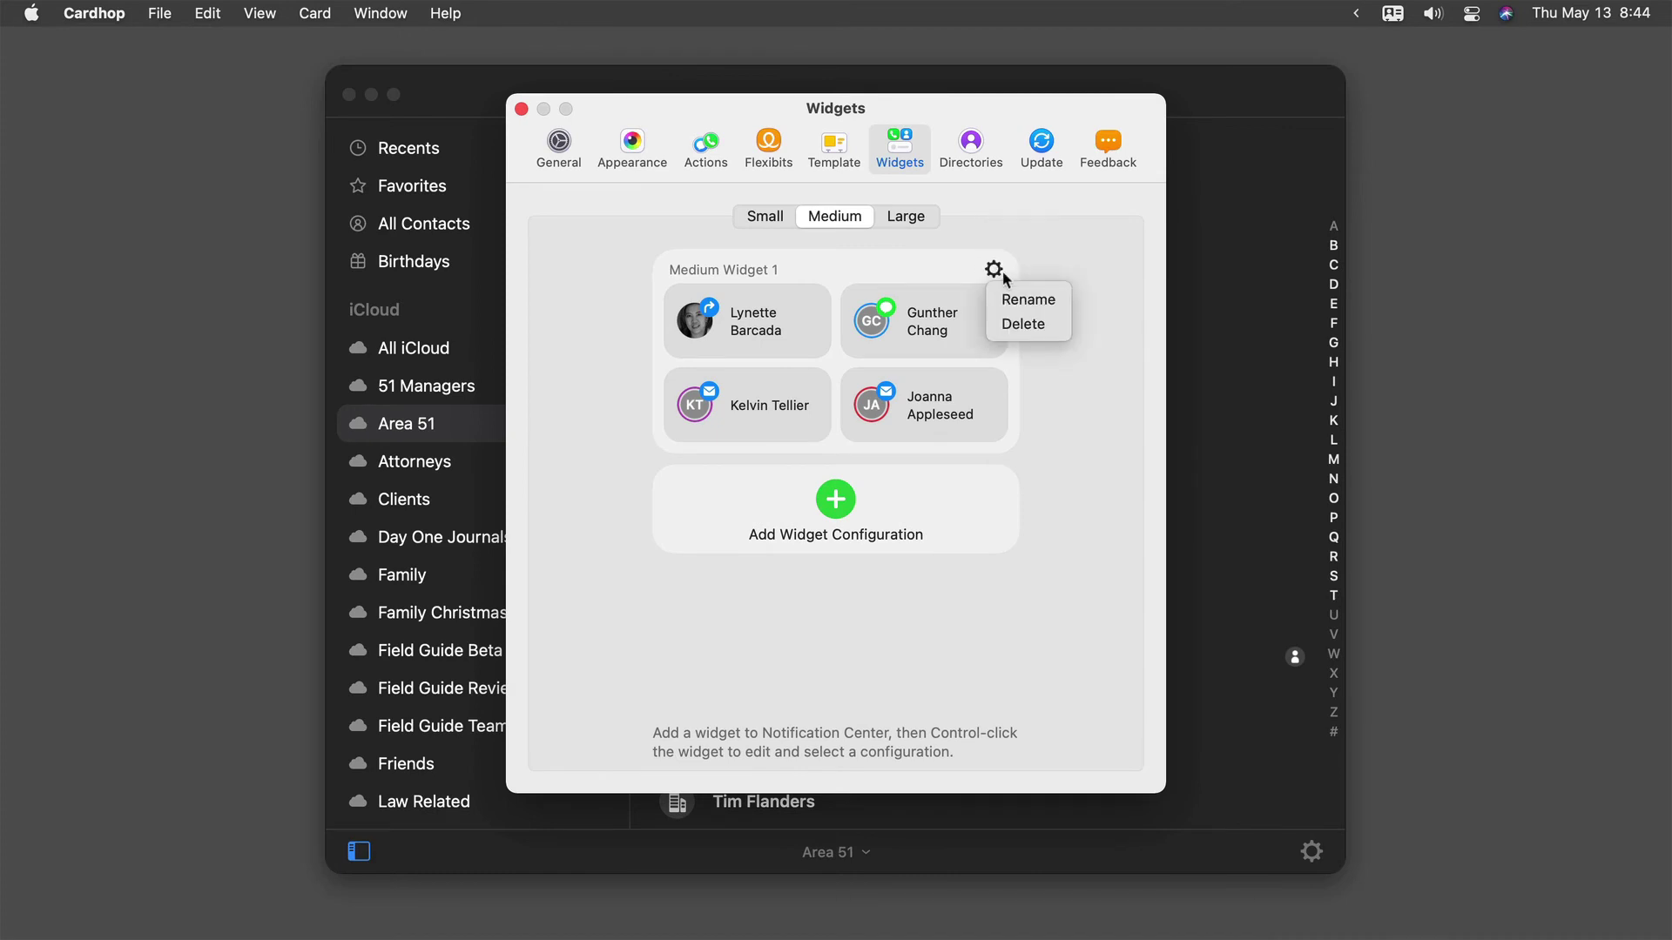
{"action": "left_click", "coordinate": [1017, 298]}
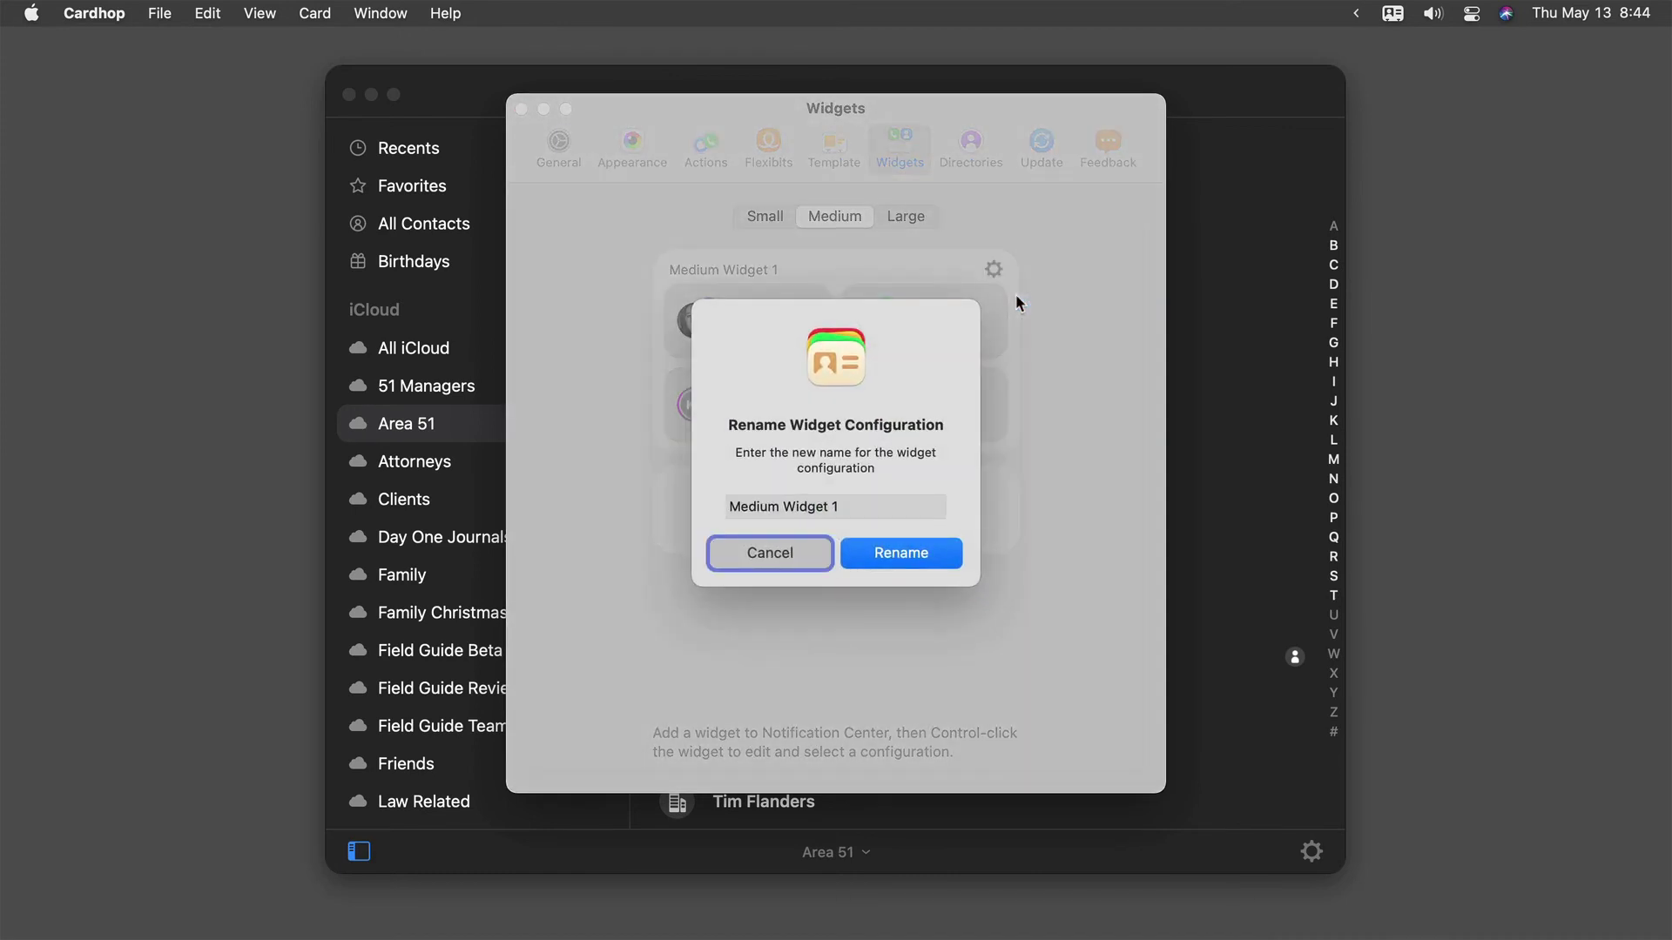
{"action": "key", "text": "Tab"}
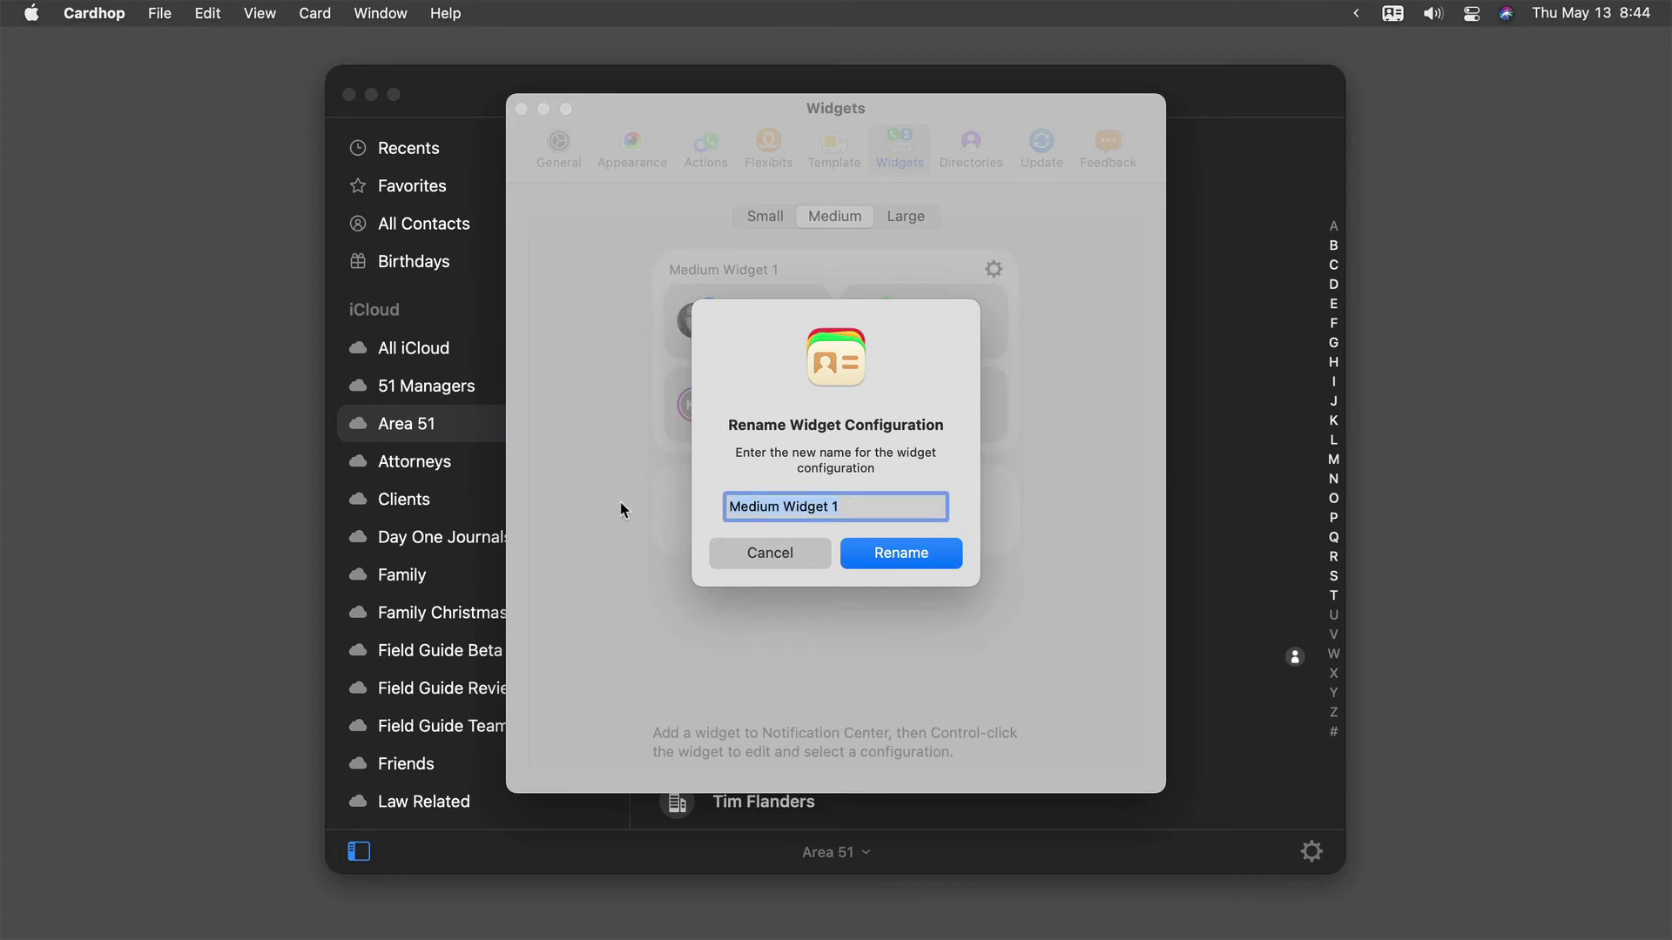
{"action": "type", "text": "Key Contacts"}
{"action": "left_click", "coordinate": [928, 551]}
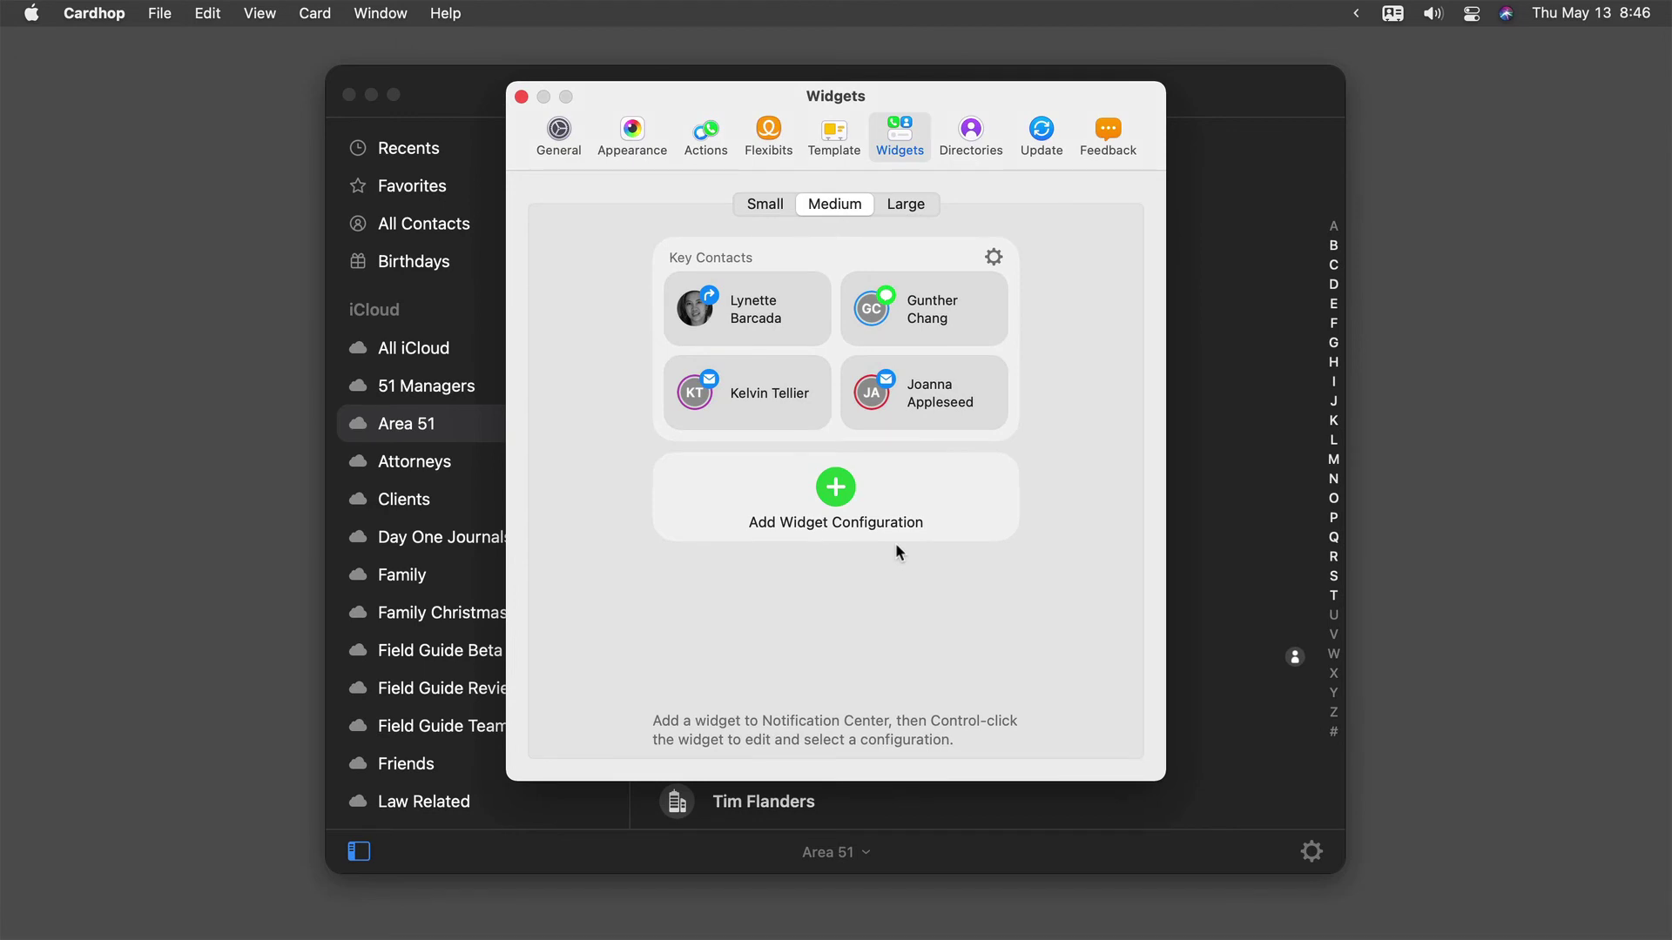
- Close Cardhop's Widgets preferences window and open Notification Center from the menu-bar clock
{"action": "left_click", "coordinate": [521, 98]}
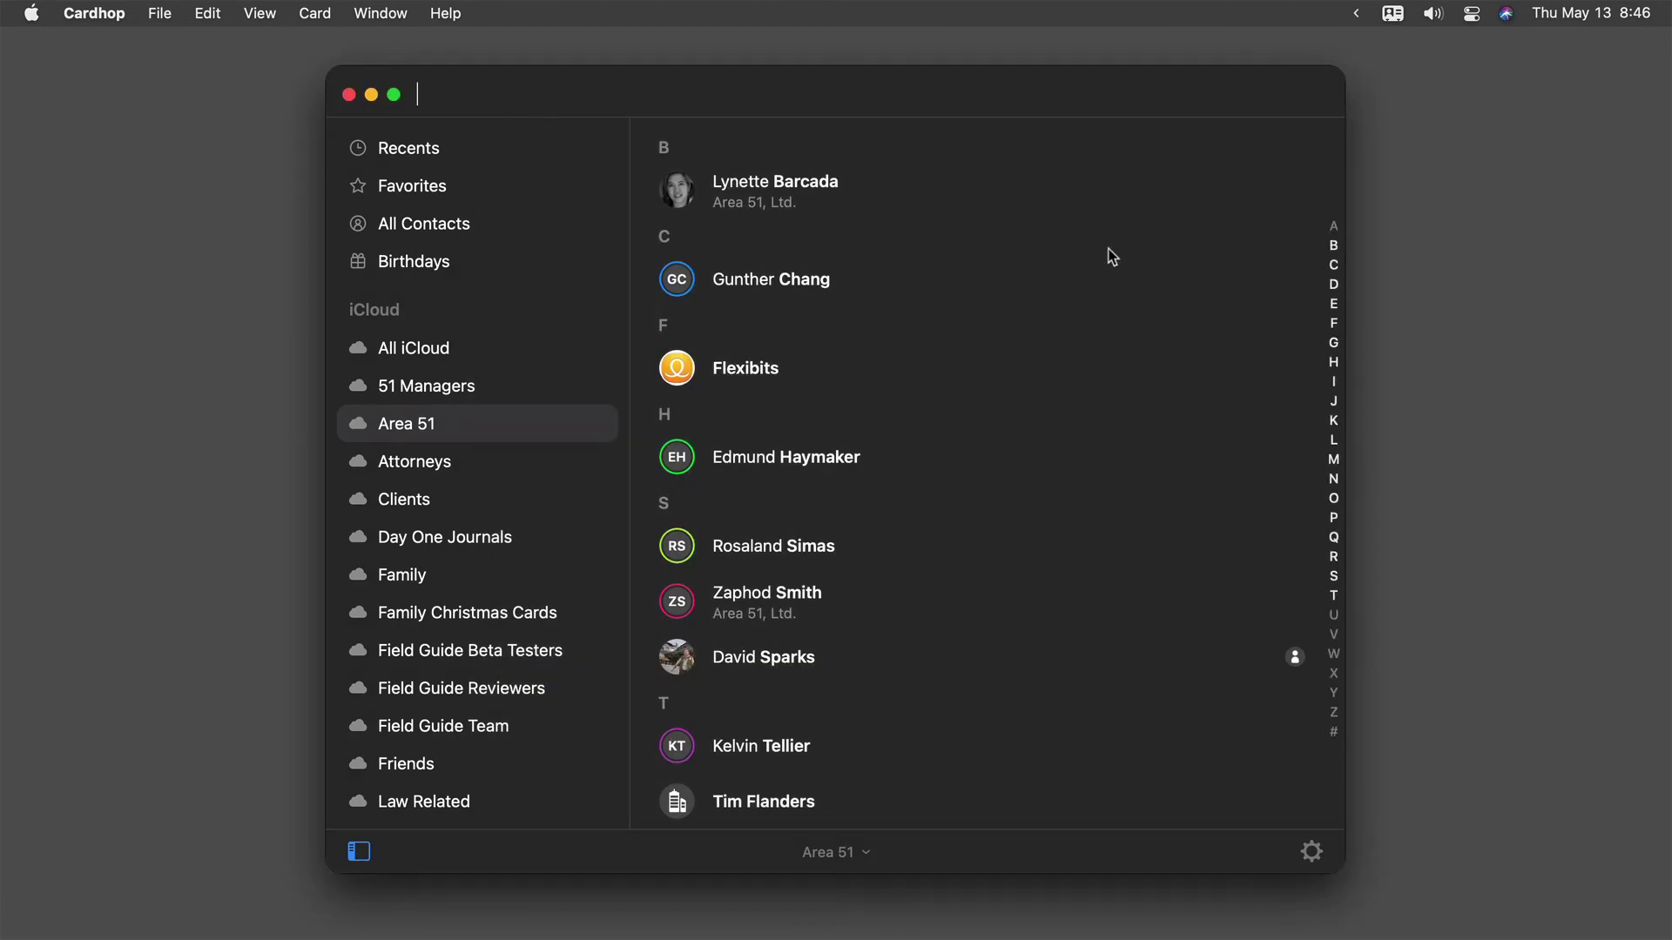
{"action": "left_click", "coordinate": [1580, 21]}
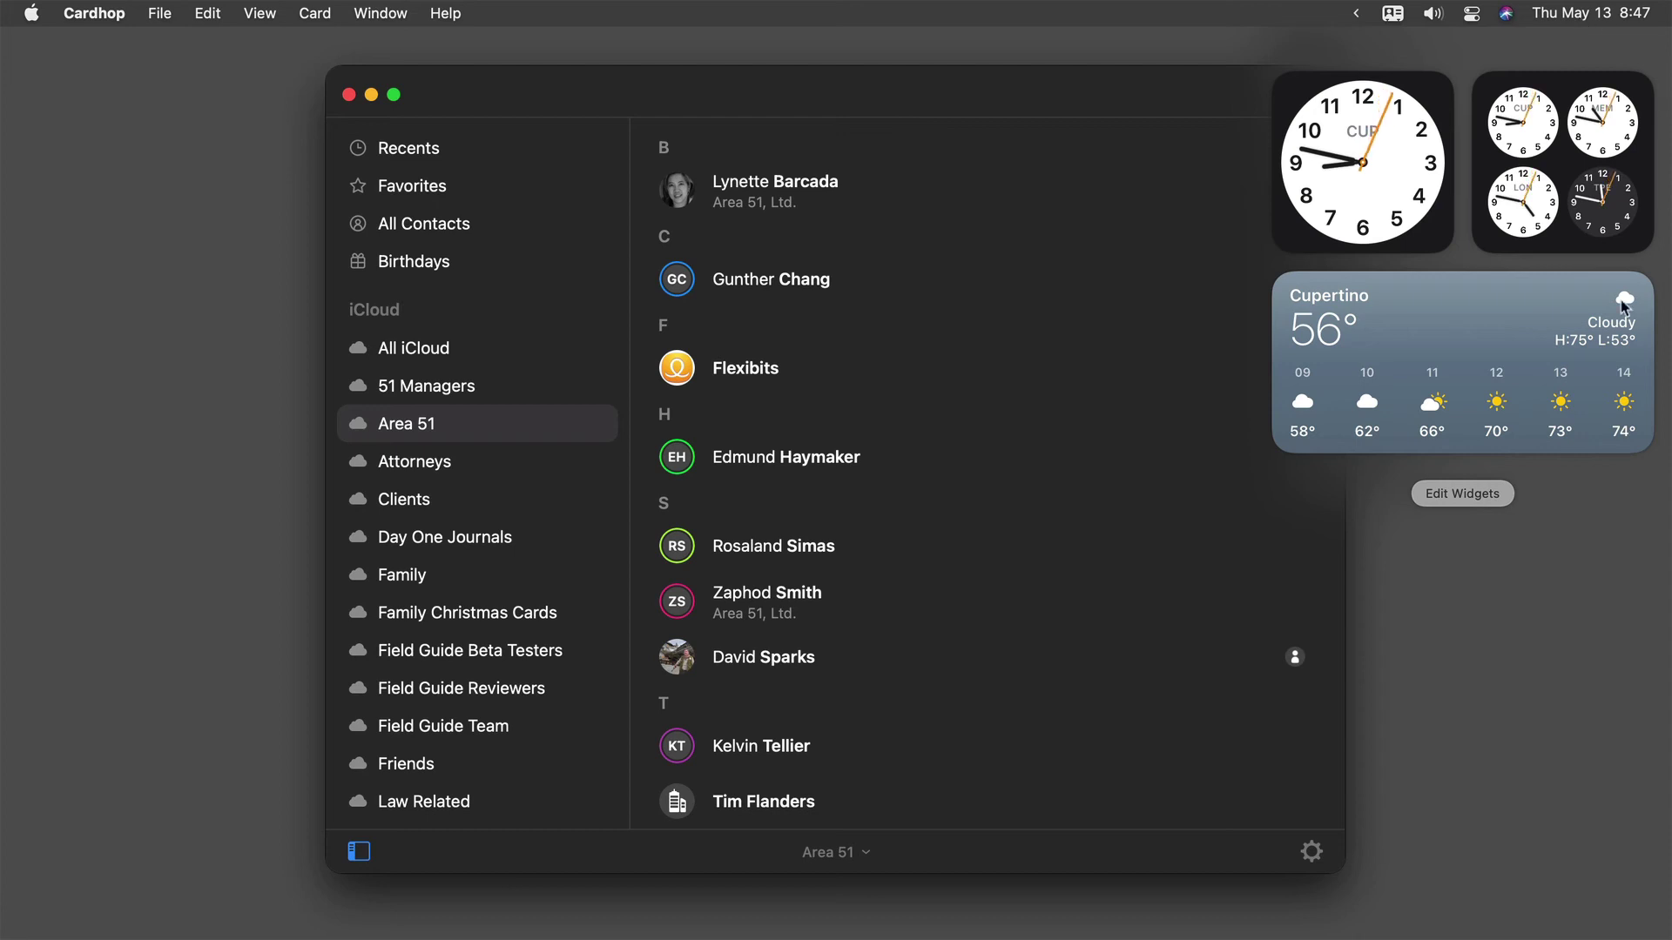
- Add Cardhop's medium Quick Actions widget beneath the weather forecast in Notification Center
{"action": "left_click", "coordinate": [1486, 496]}
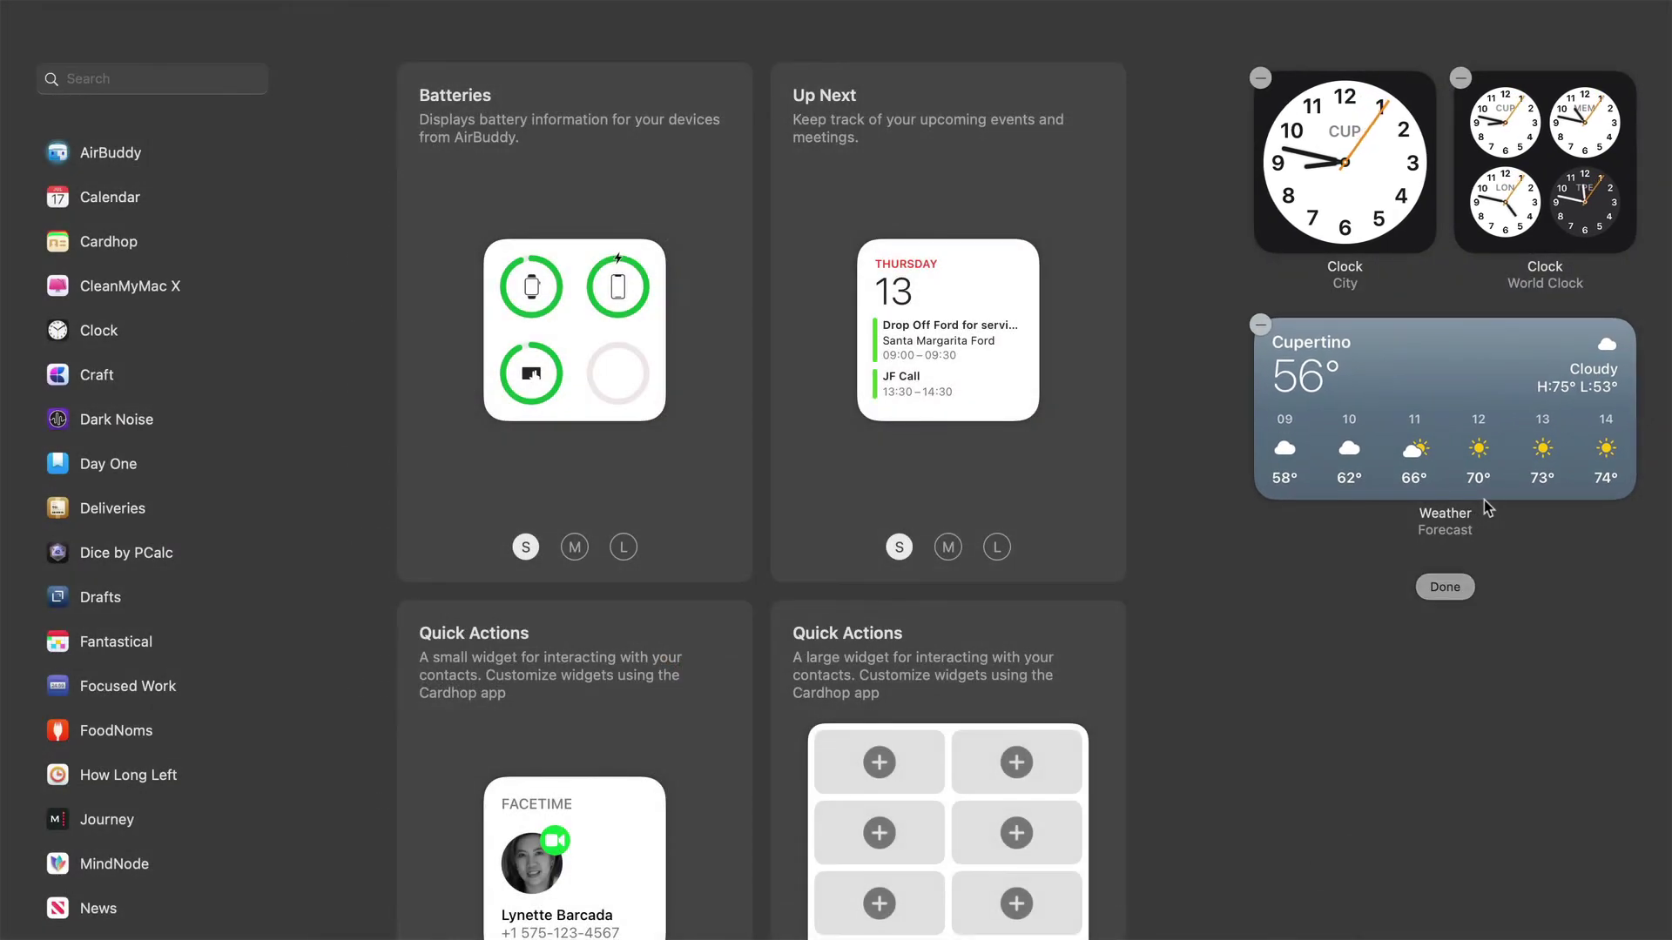
{"action": "left_click", "coordinate": [127, 246]}
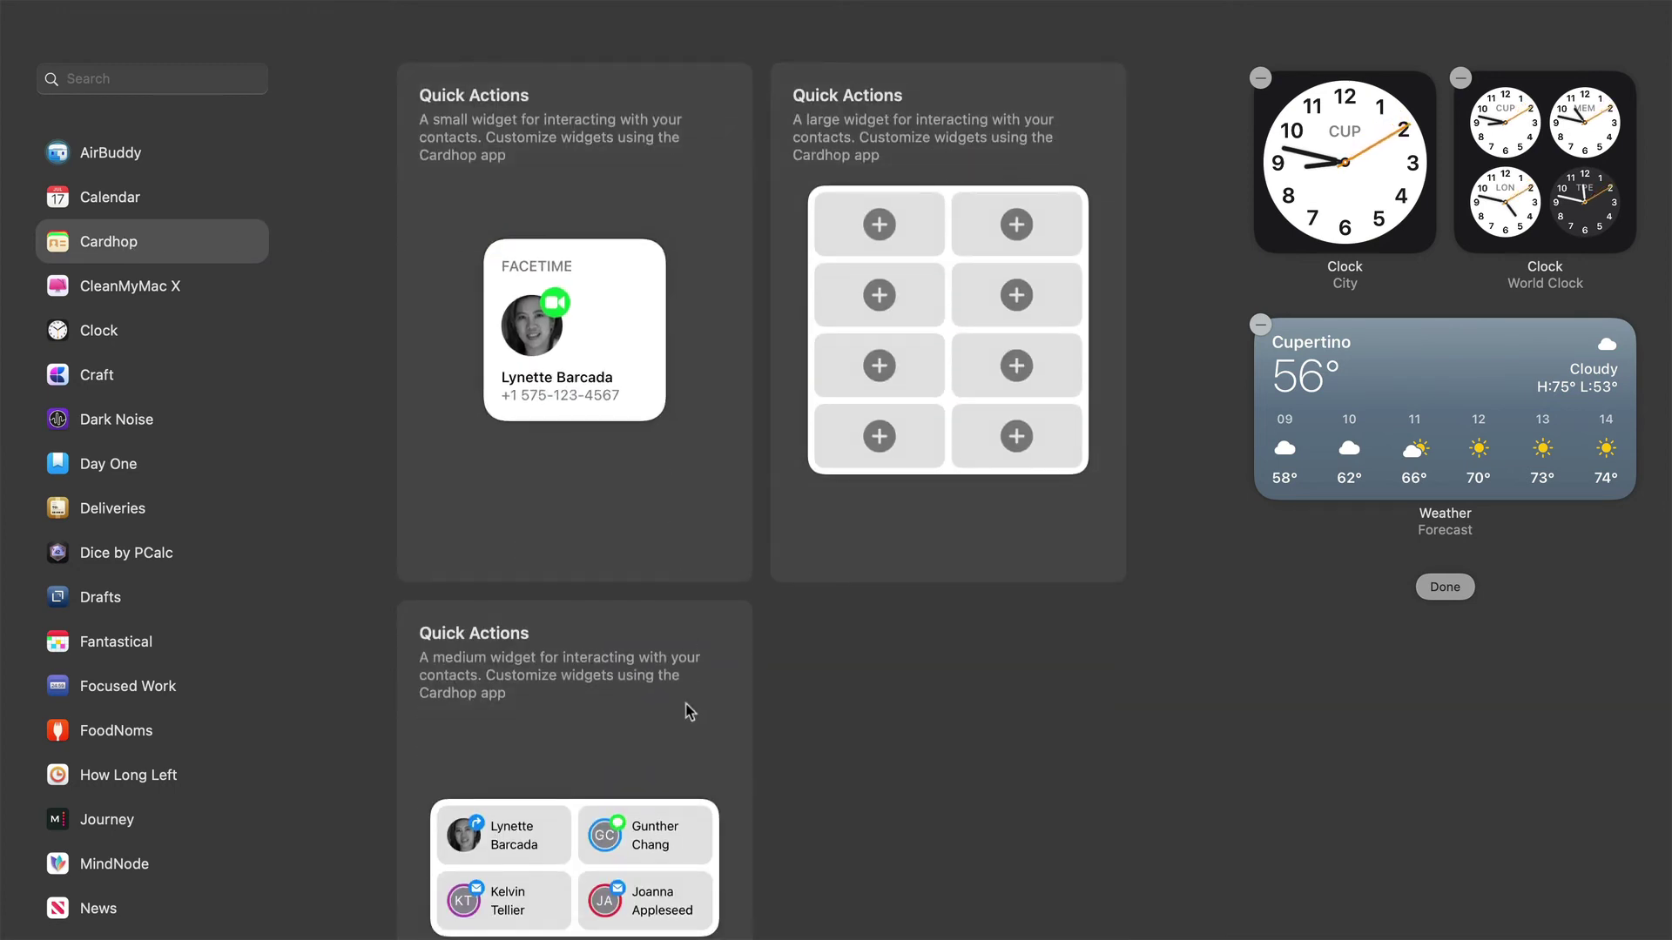
{"action": "mouse_move", "coordinate": [595, 315]}
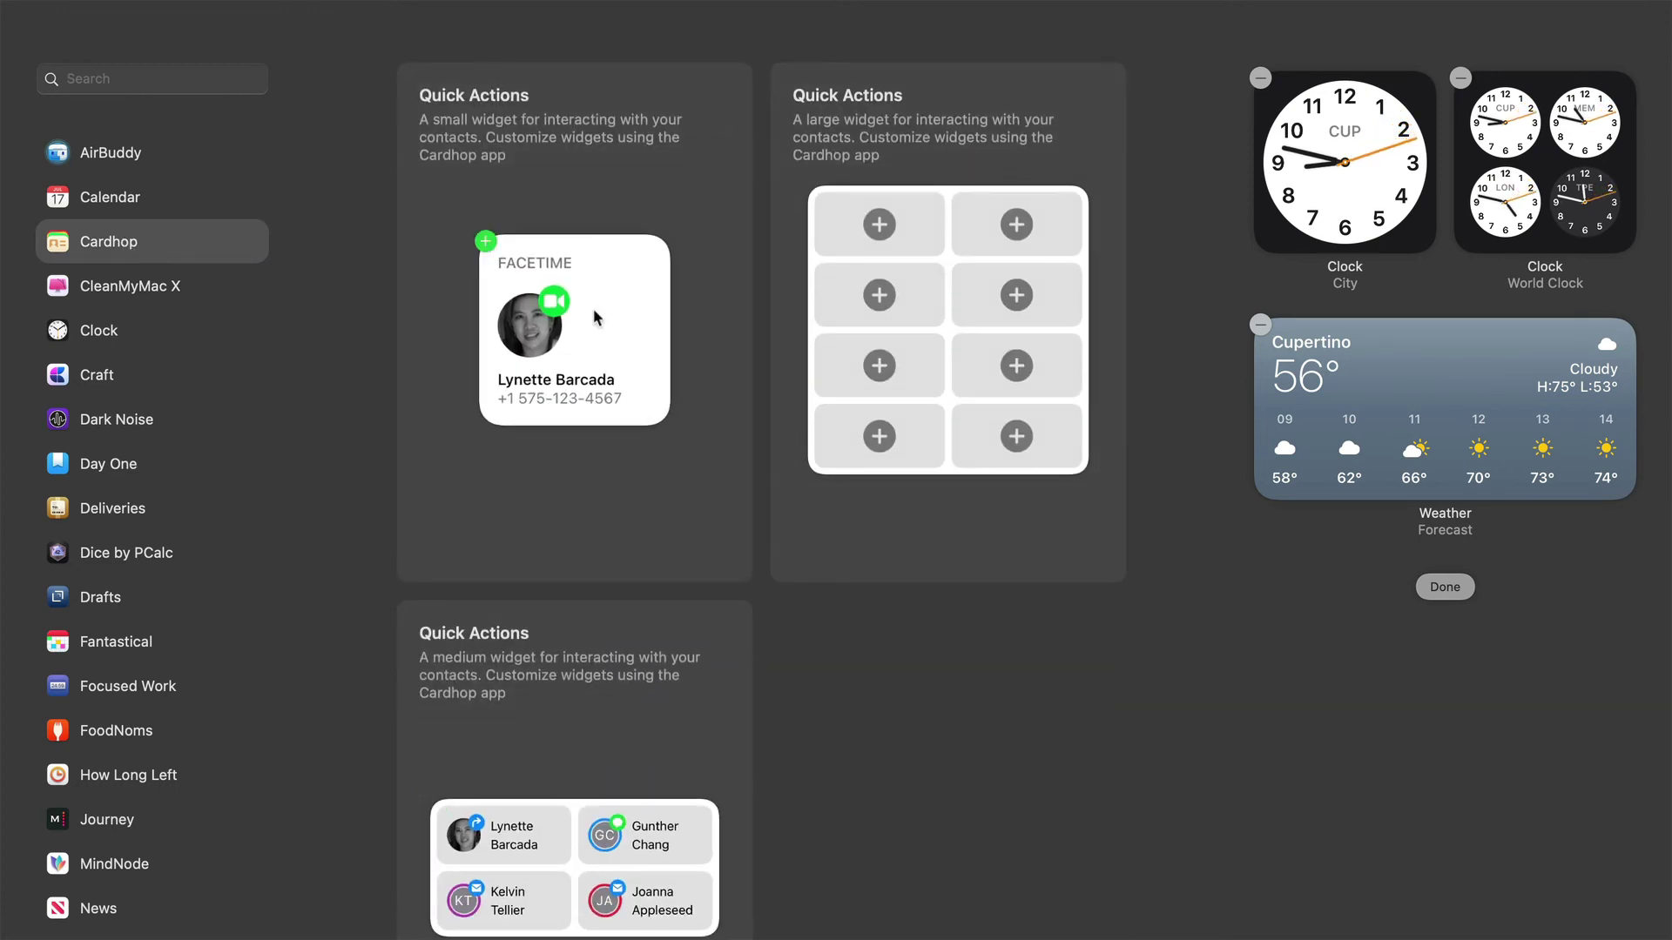
{"action": "mouse_move", "coordinate": [611, 858]}
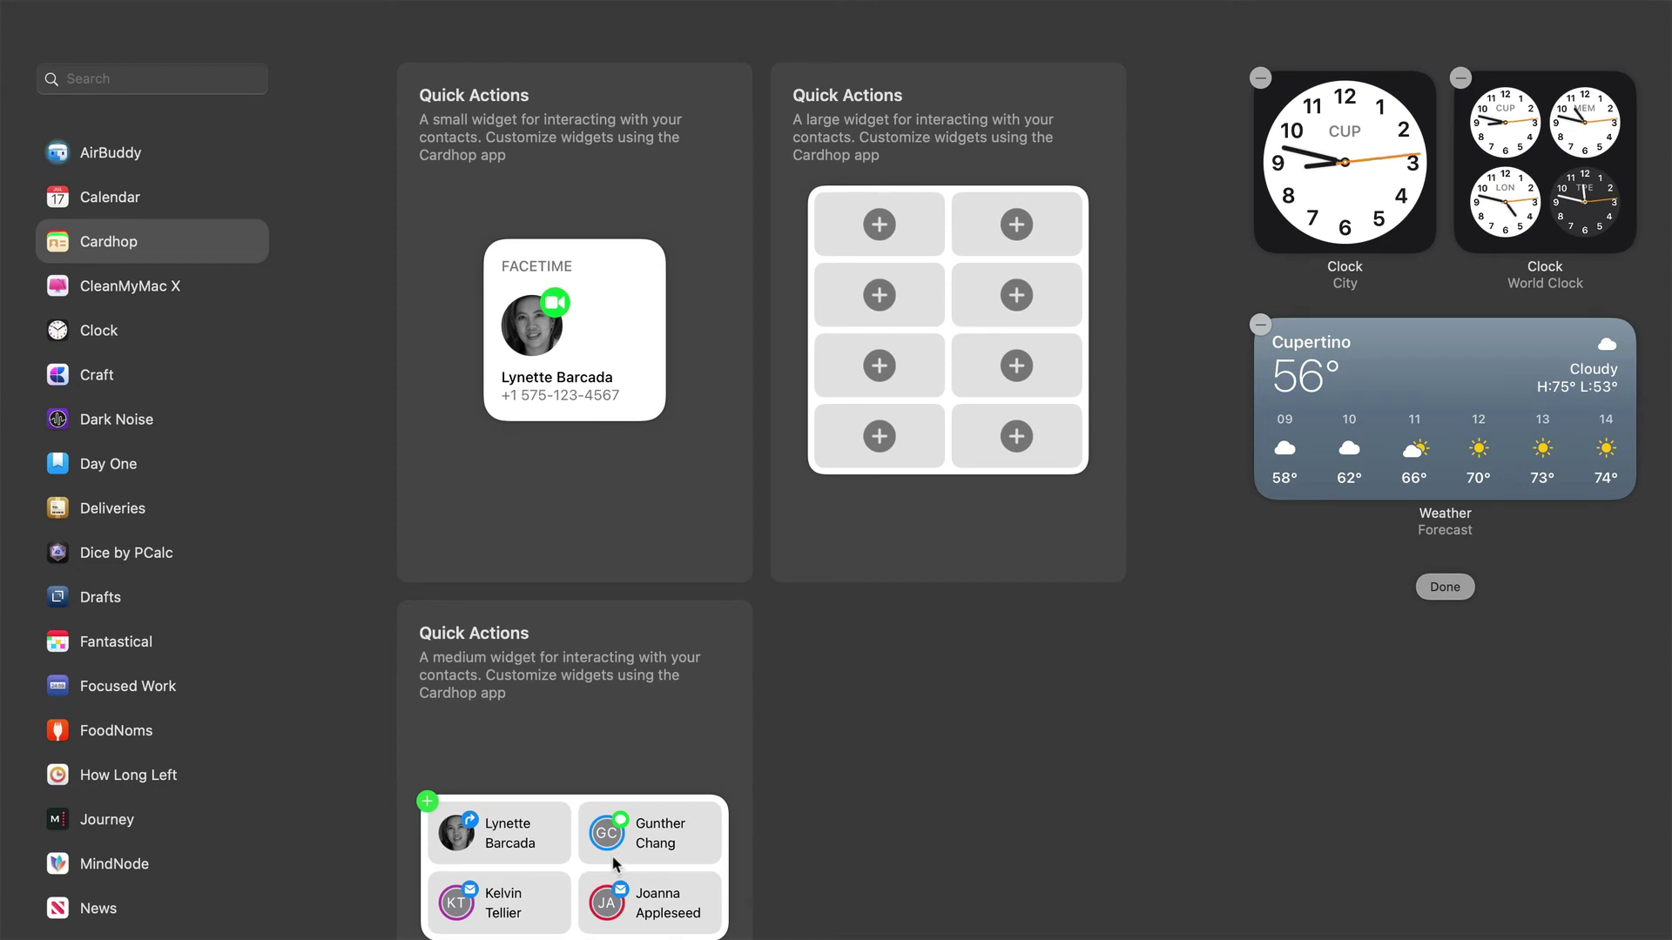
{"action": "left_click_drag", "start_coordinate": [610, 855], "coordinate": [1515, 644]}
{"action": "left_click", "coordinate": [1444, 828]}
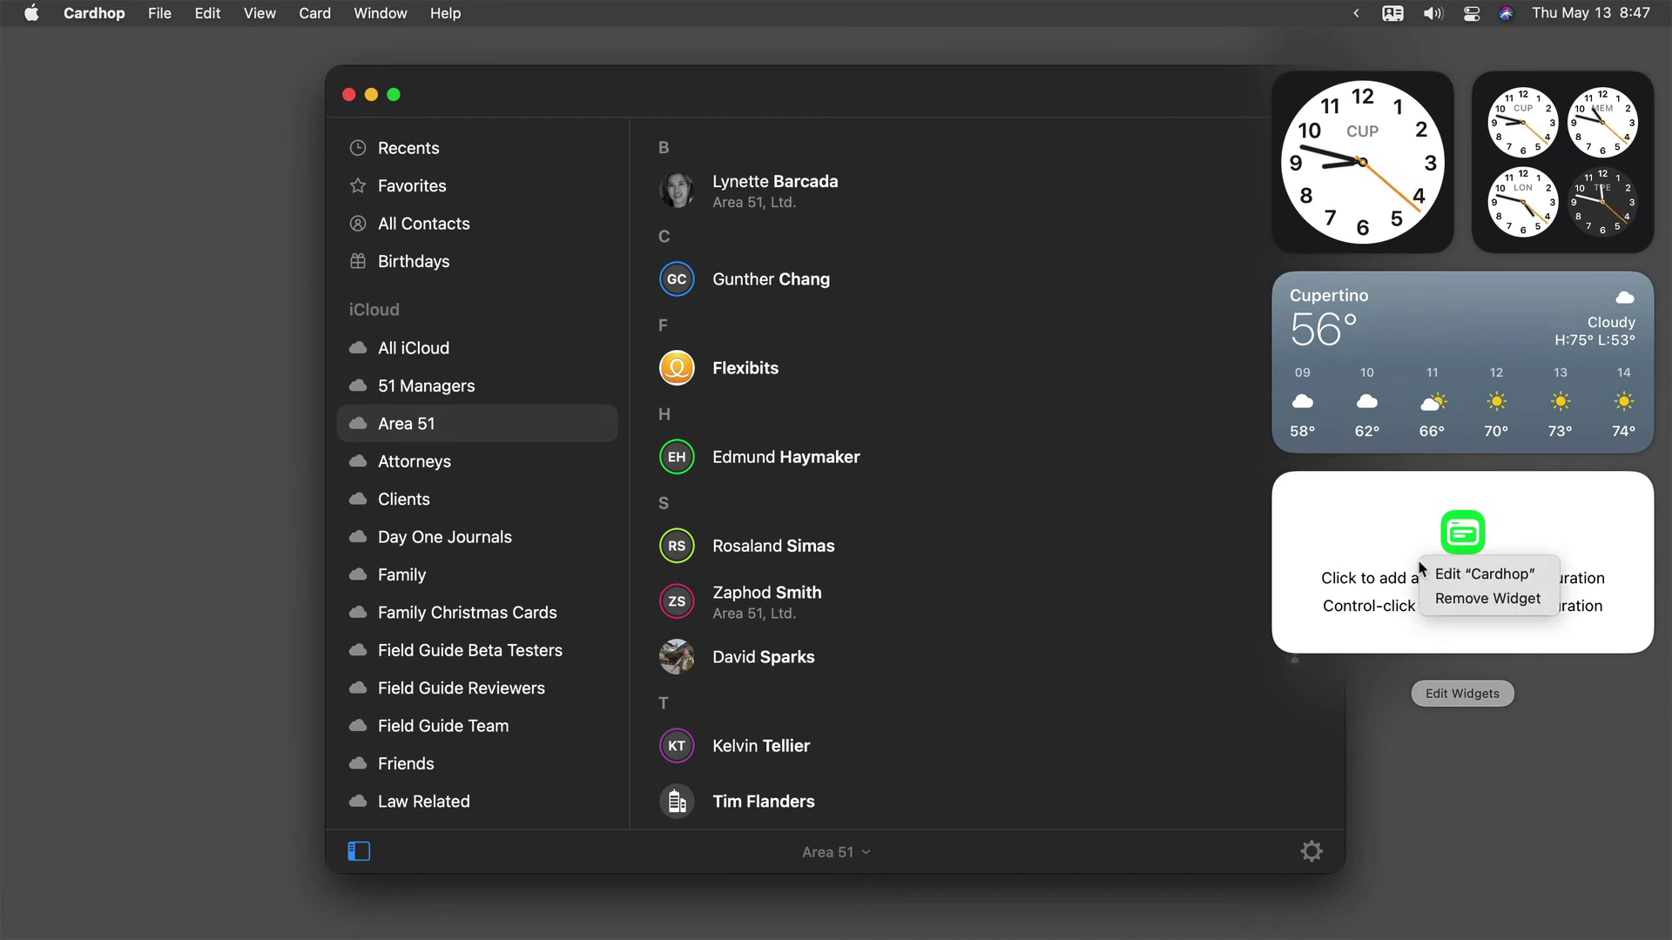
- Set the Cardhop Quick Actions widget's configuration to Key Contacts
{"action": "right_click", "coordinate": [1427, 568]}
{"action": "left_click", "coordinate": [1448, 575]}
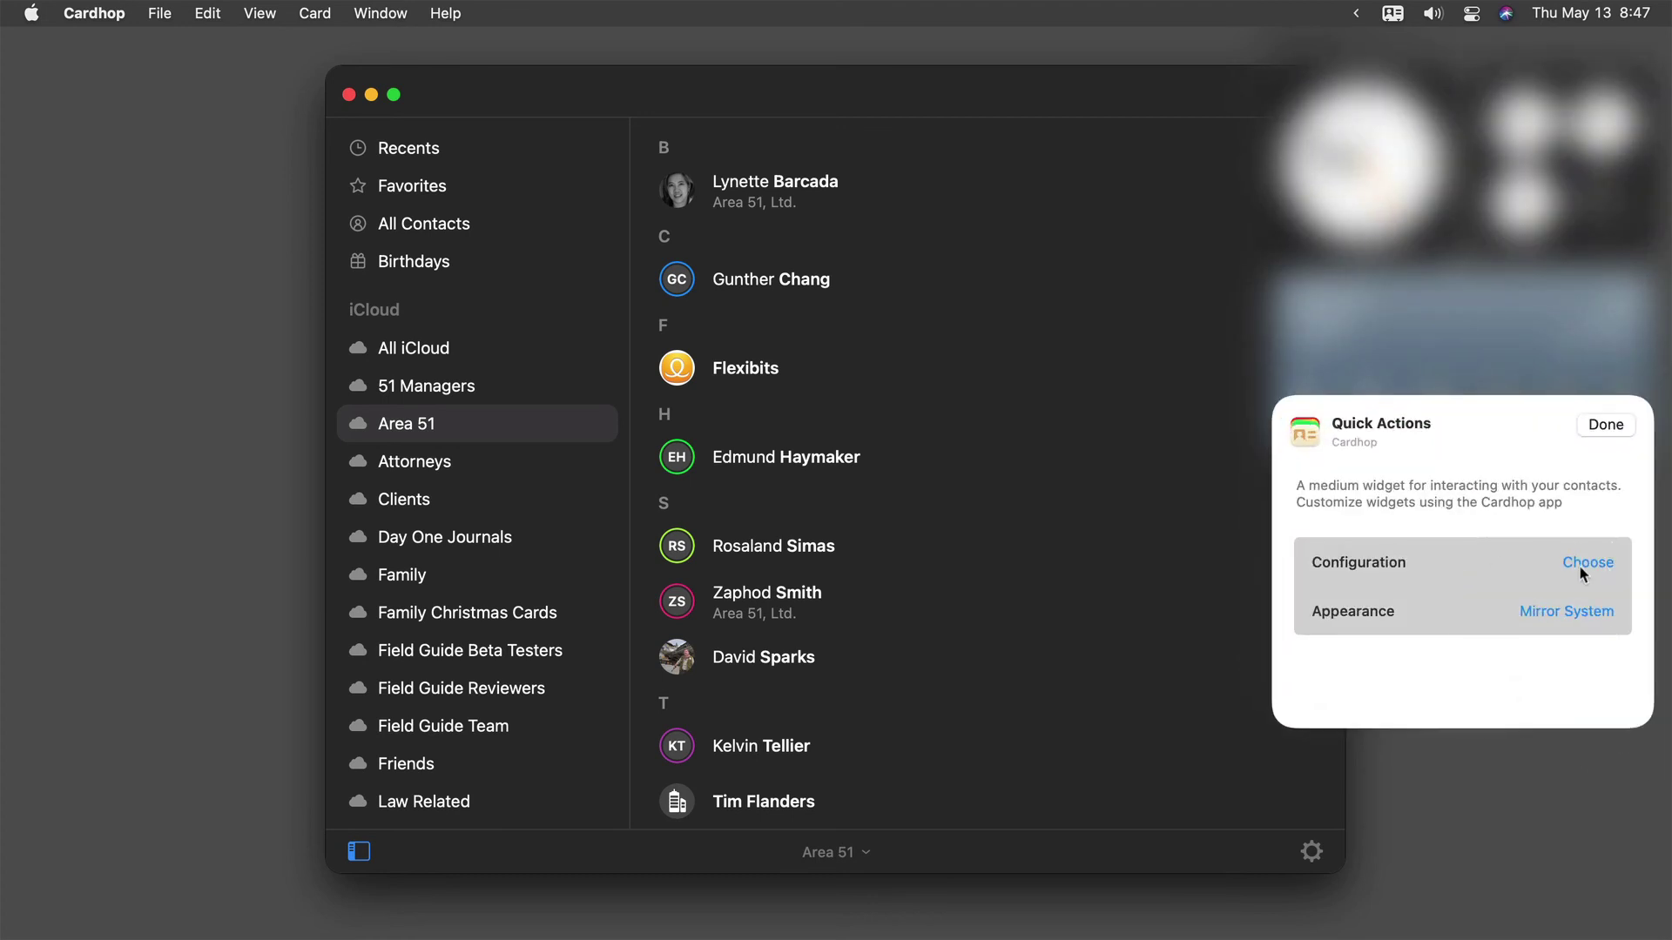
{"action": "left_click", "coordinate": [1587, 564]}
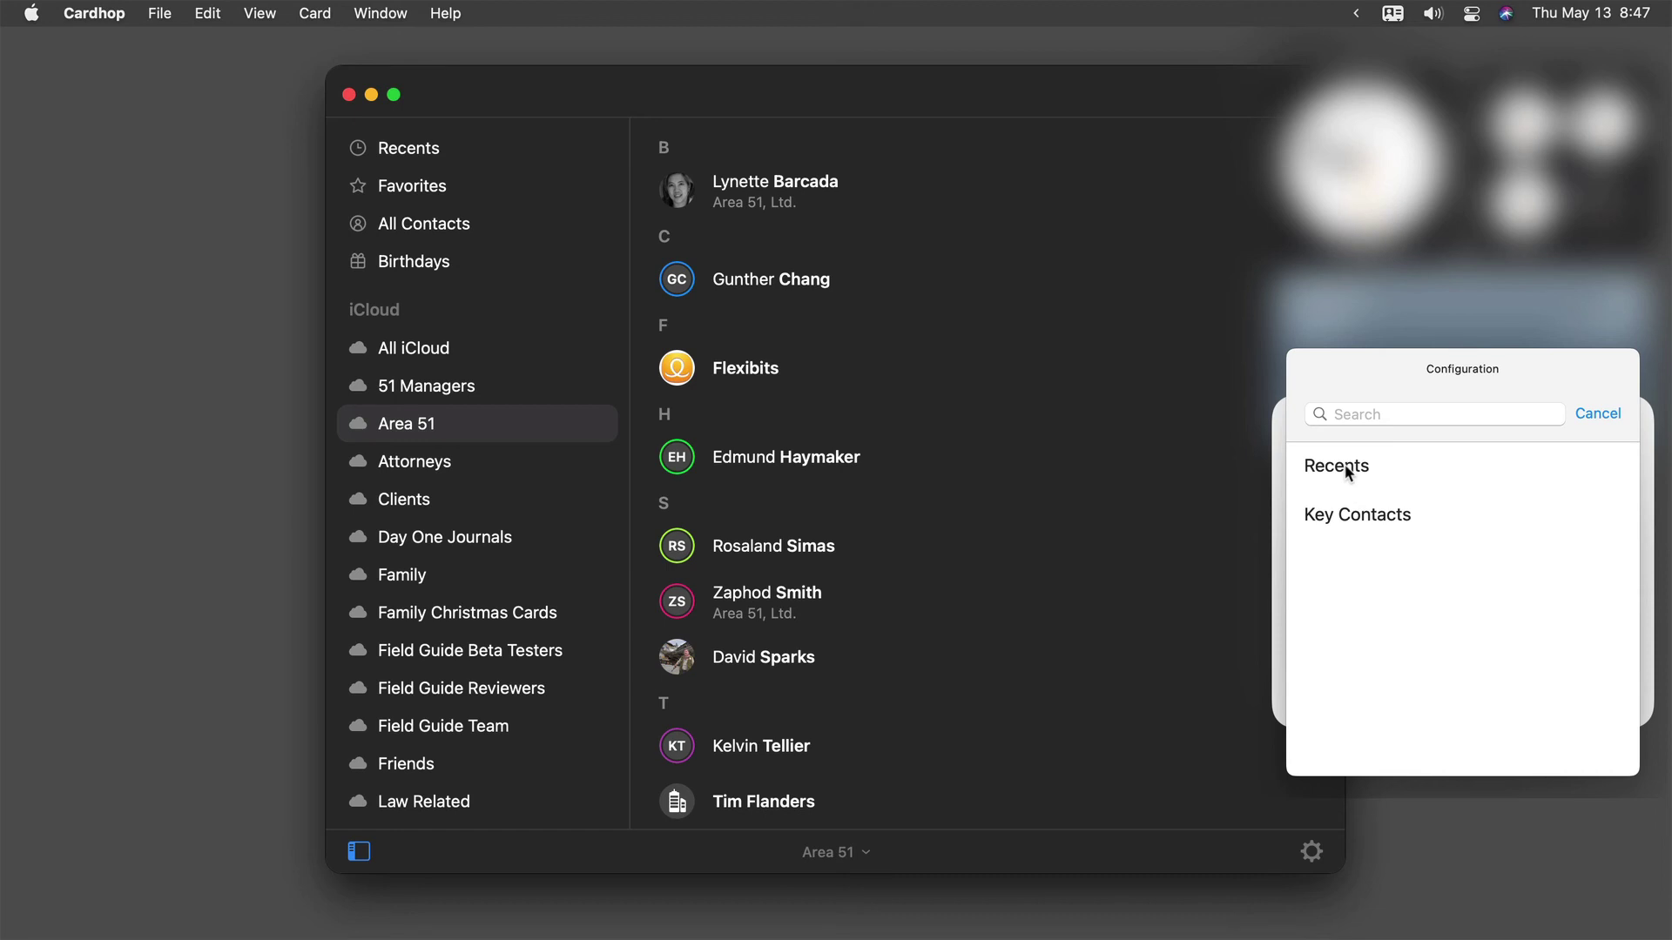
{"action": "left_click", "coordinate": [1363, 516]}
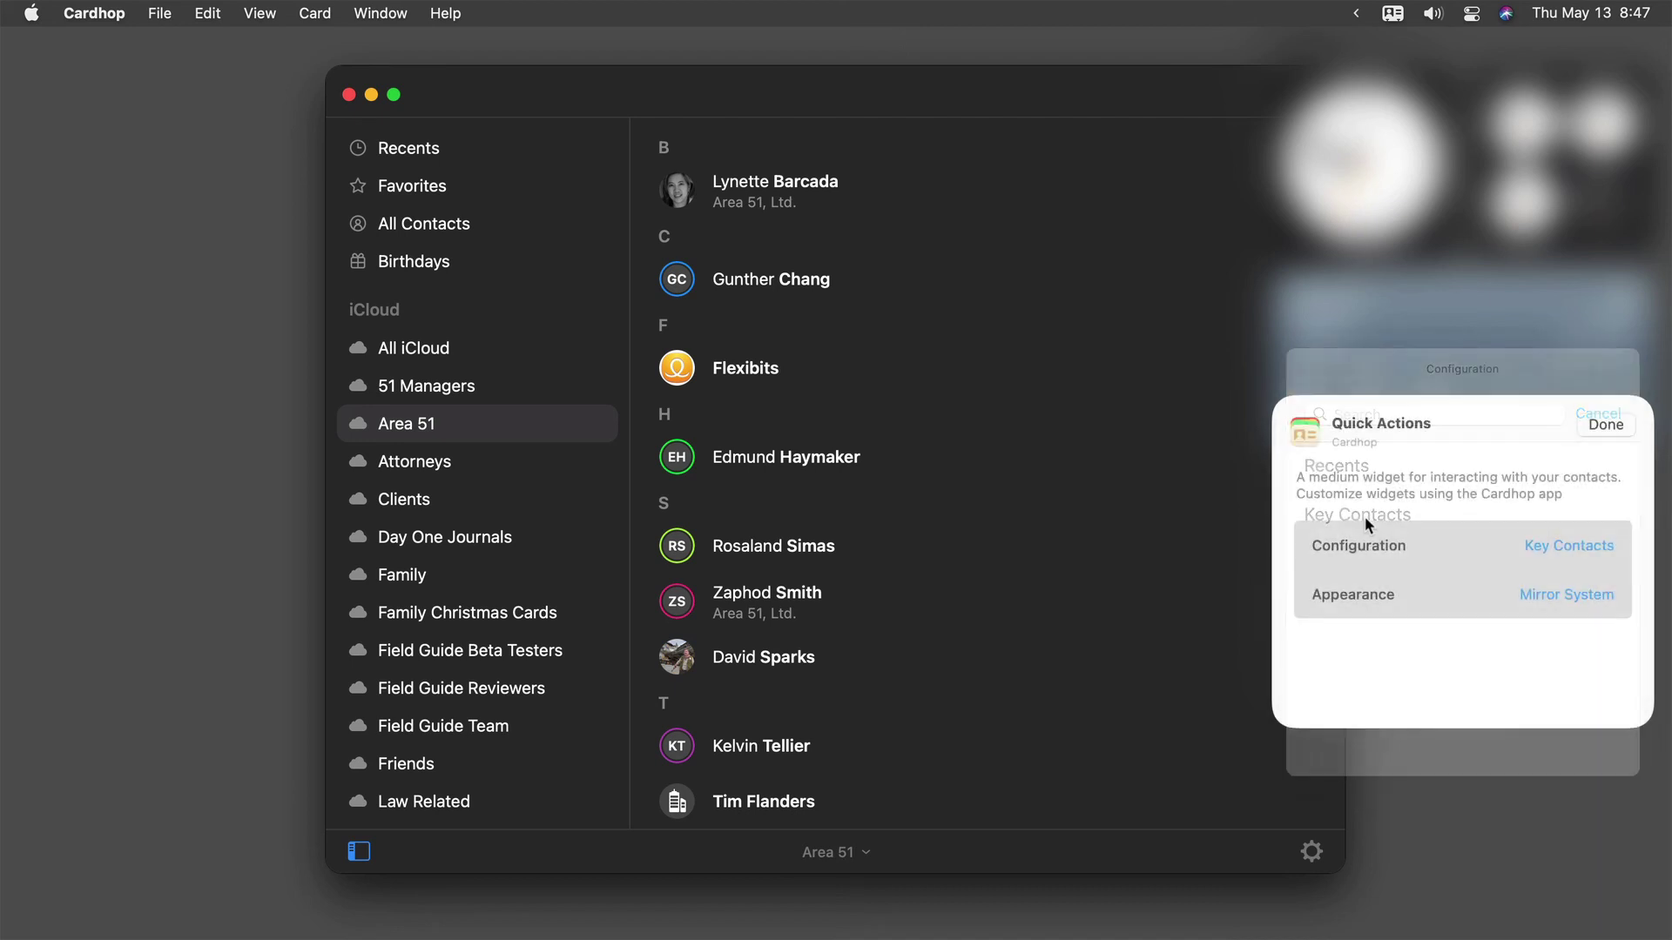
{"action": "left_click", "coordinate": [1604, 426]}
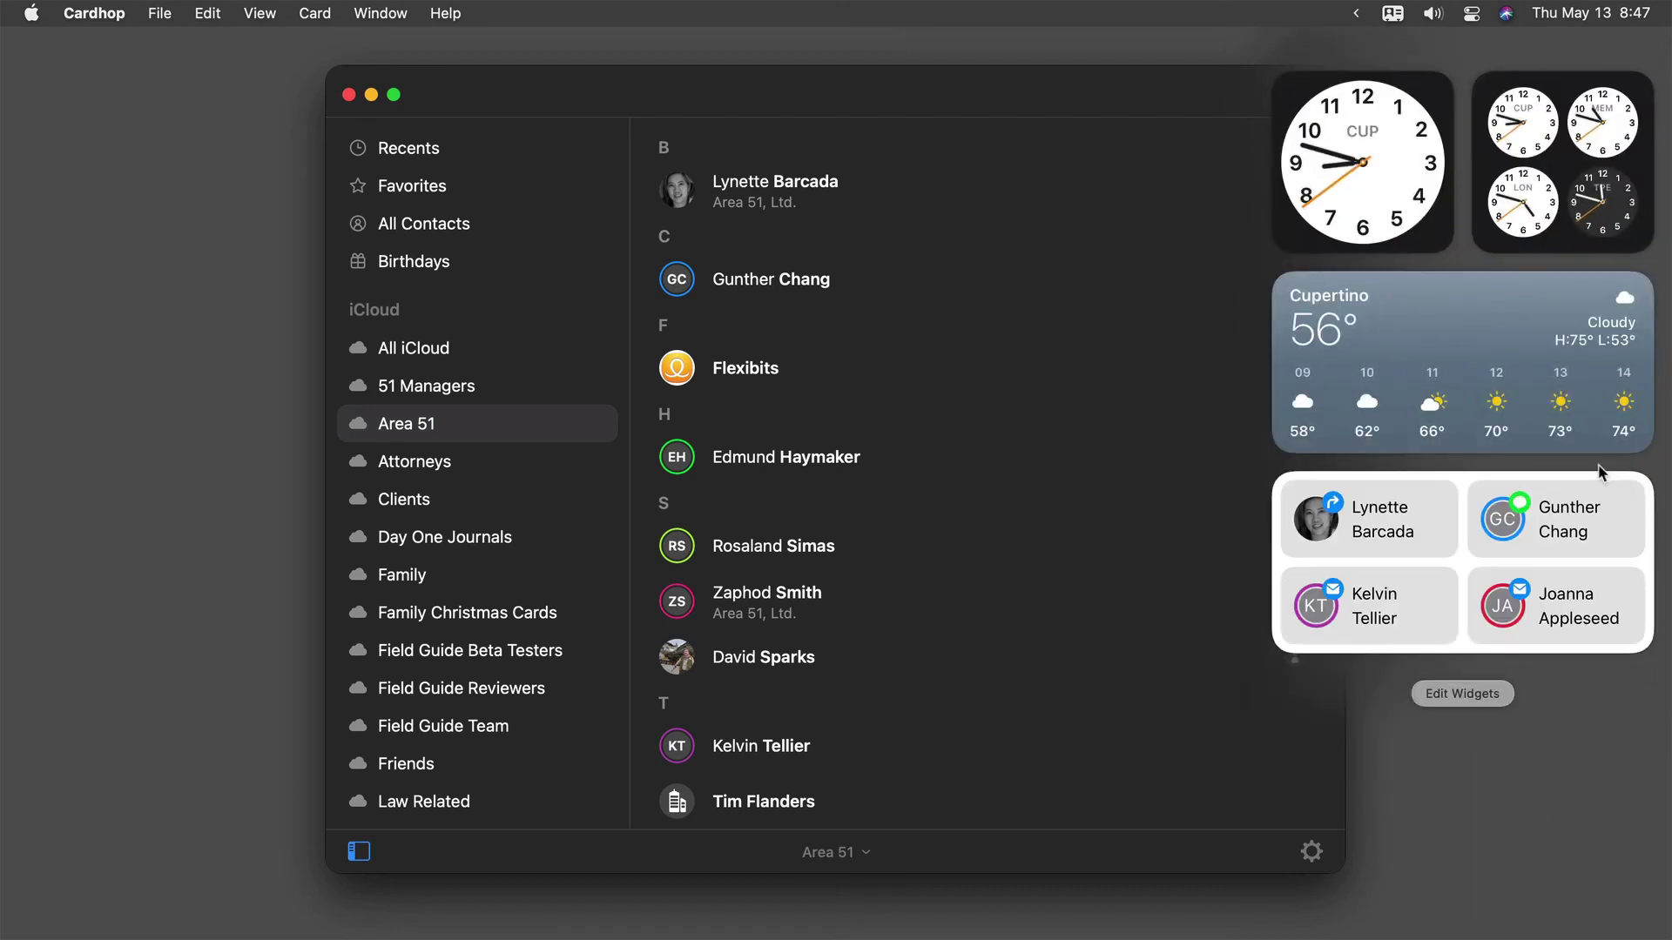